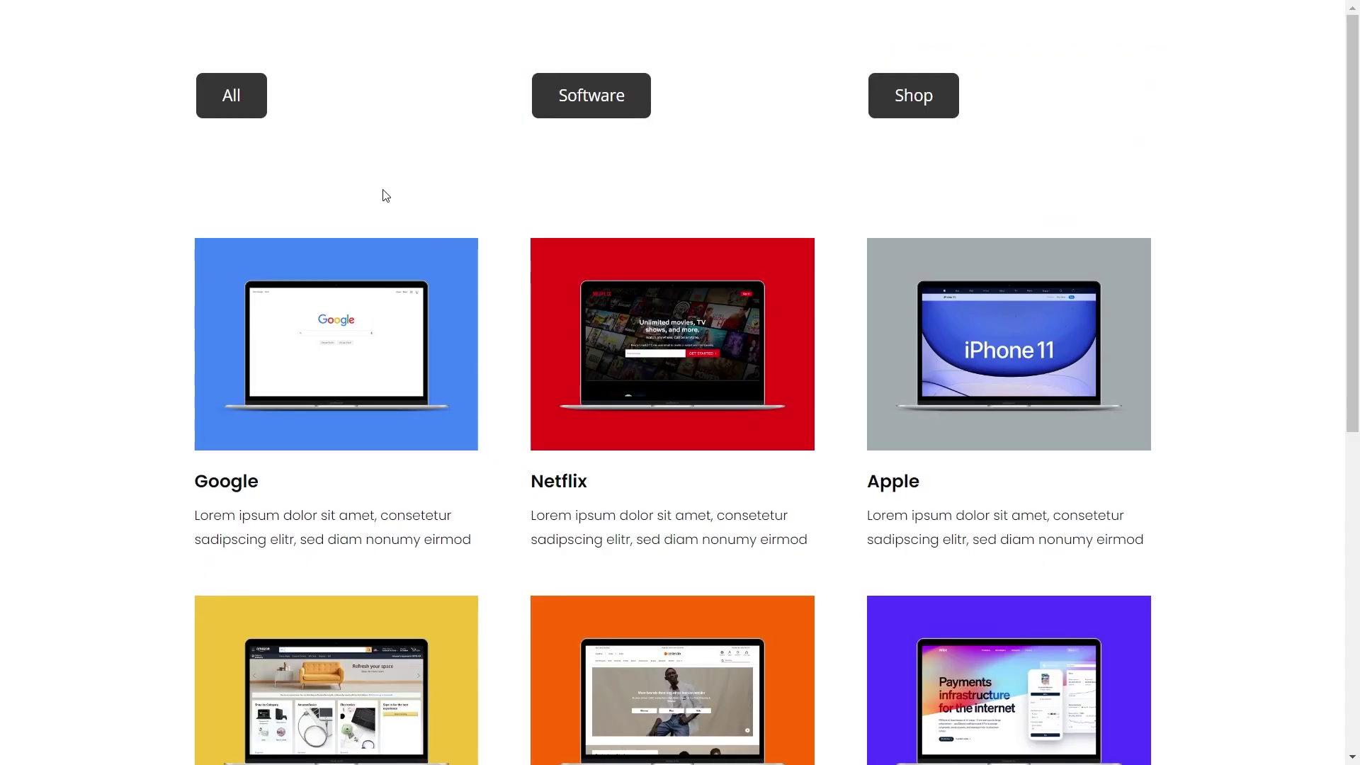
# Preview the Software and Shop filters on the demo, then download divifilter.zip.
pyautogui.click(594, 115)
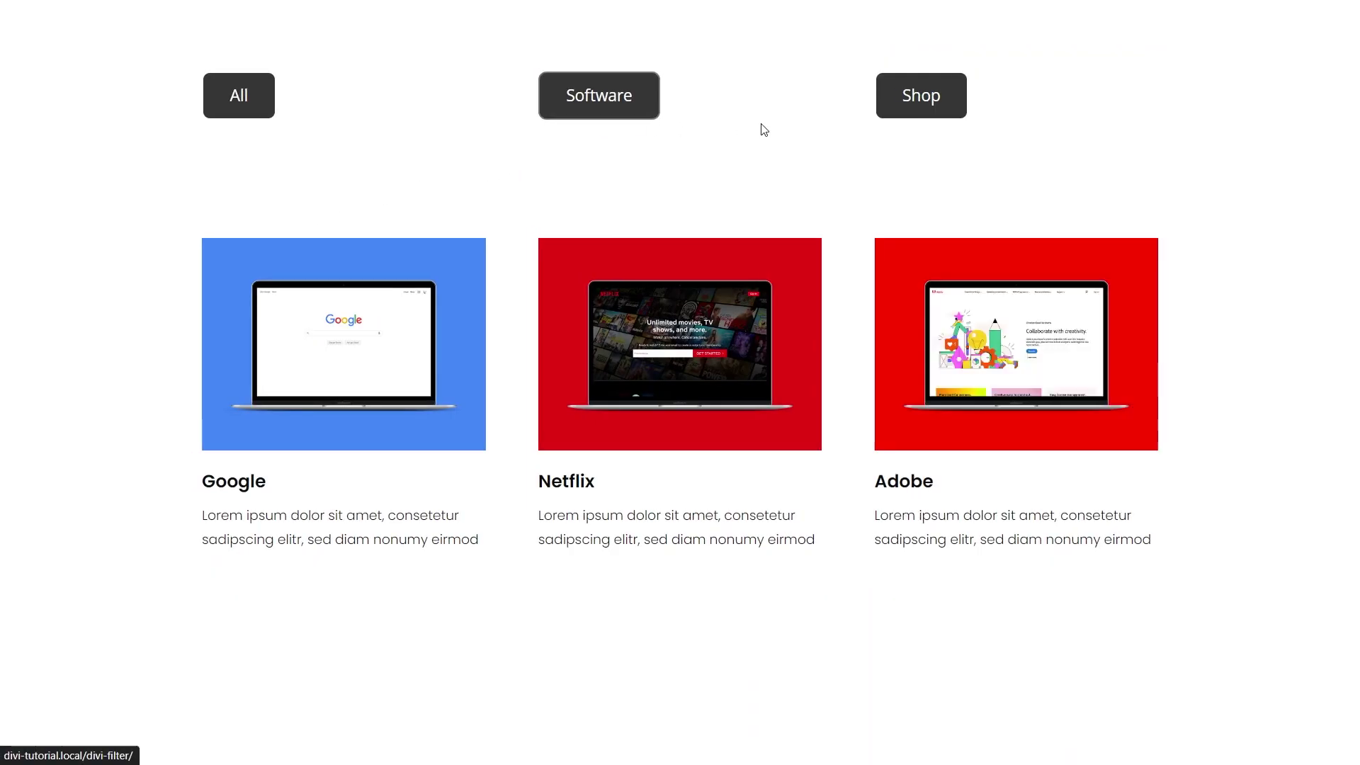
pyautogui.click(904, 108)
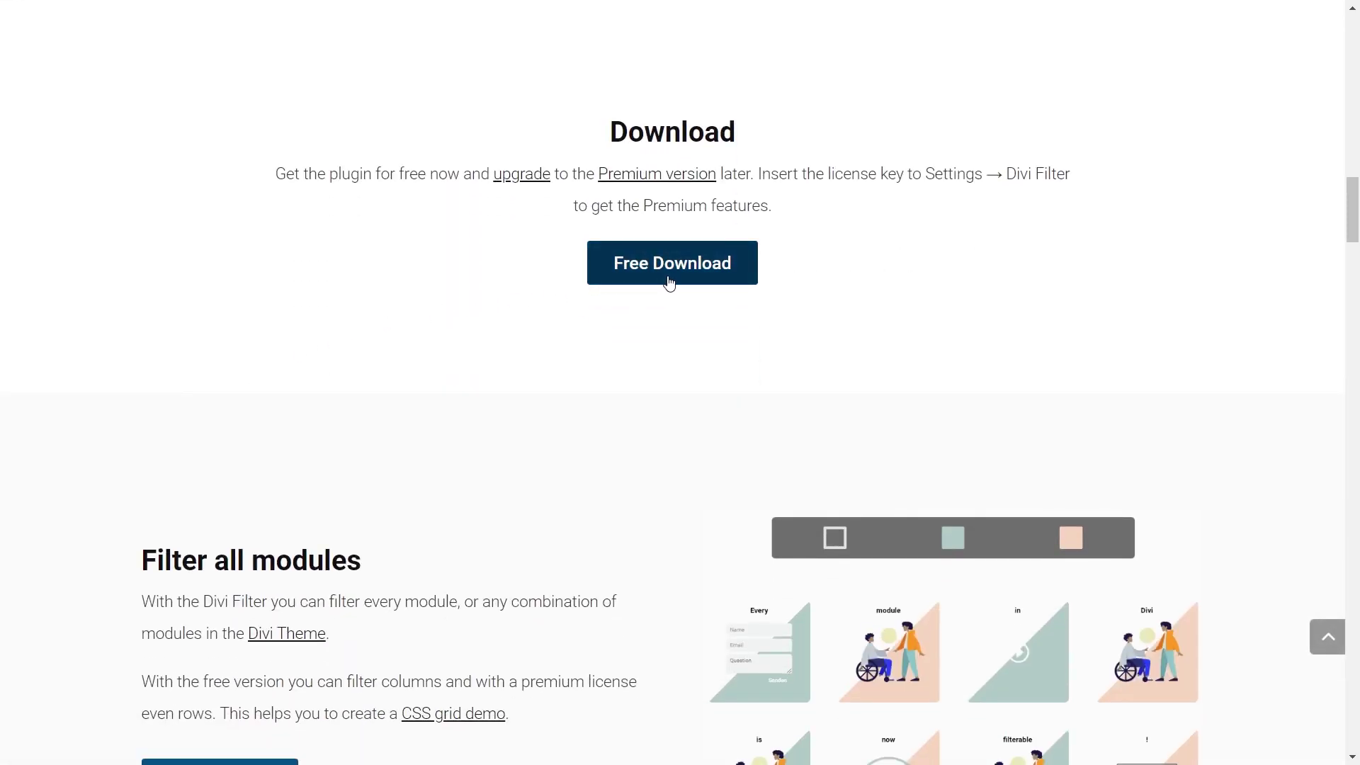
pyautogui.click(669, 266)
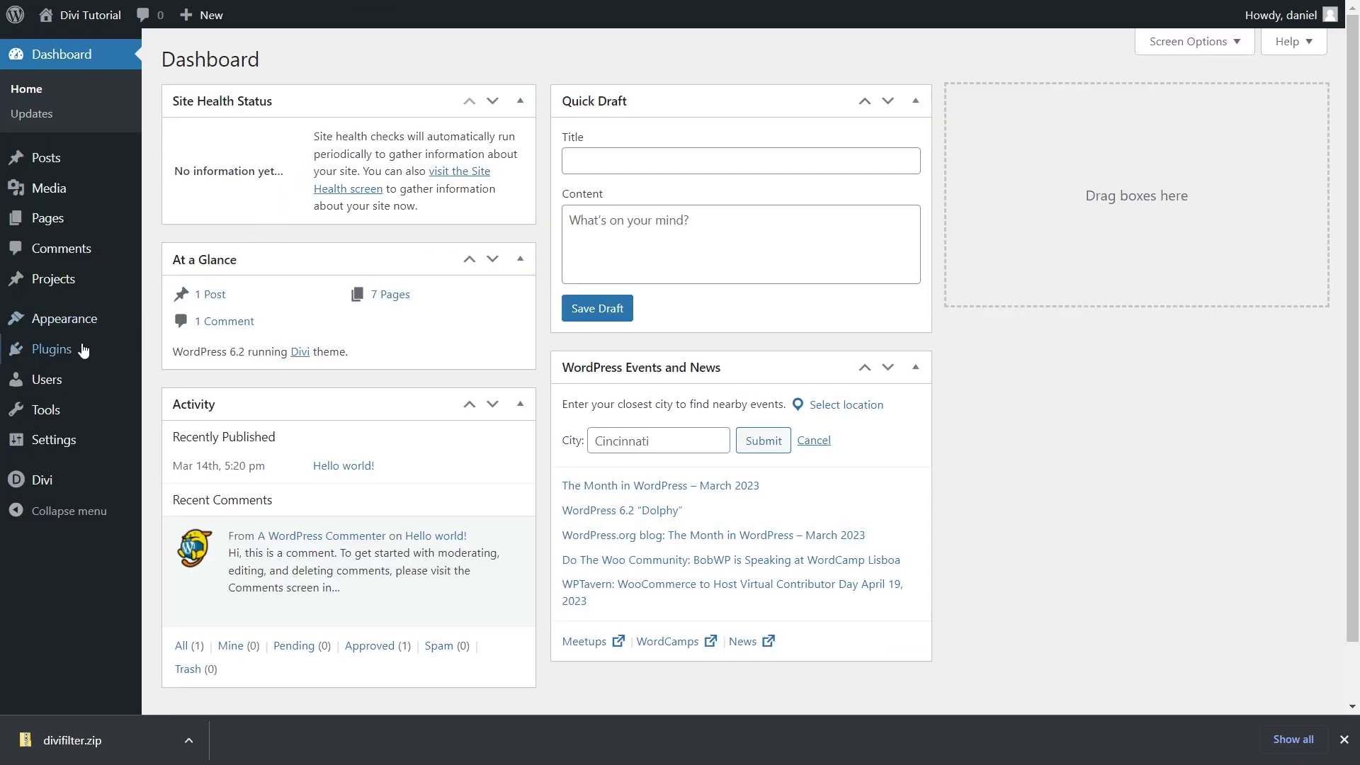
# Upload divifilter.zip, then install and activate Divi Filter Premium, and go to Pages.
pyautogui.click(82, 348)
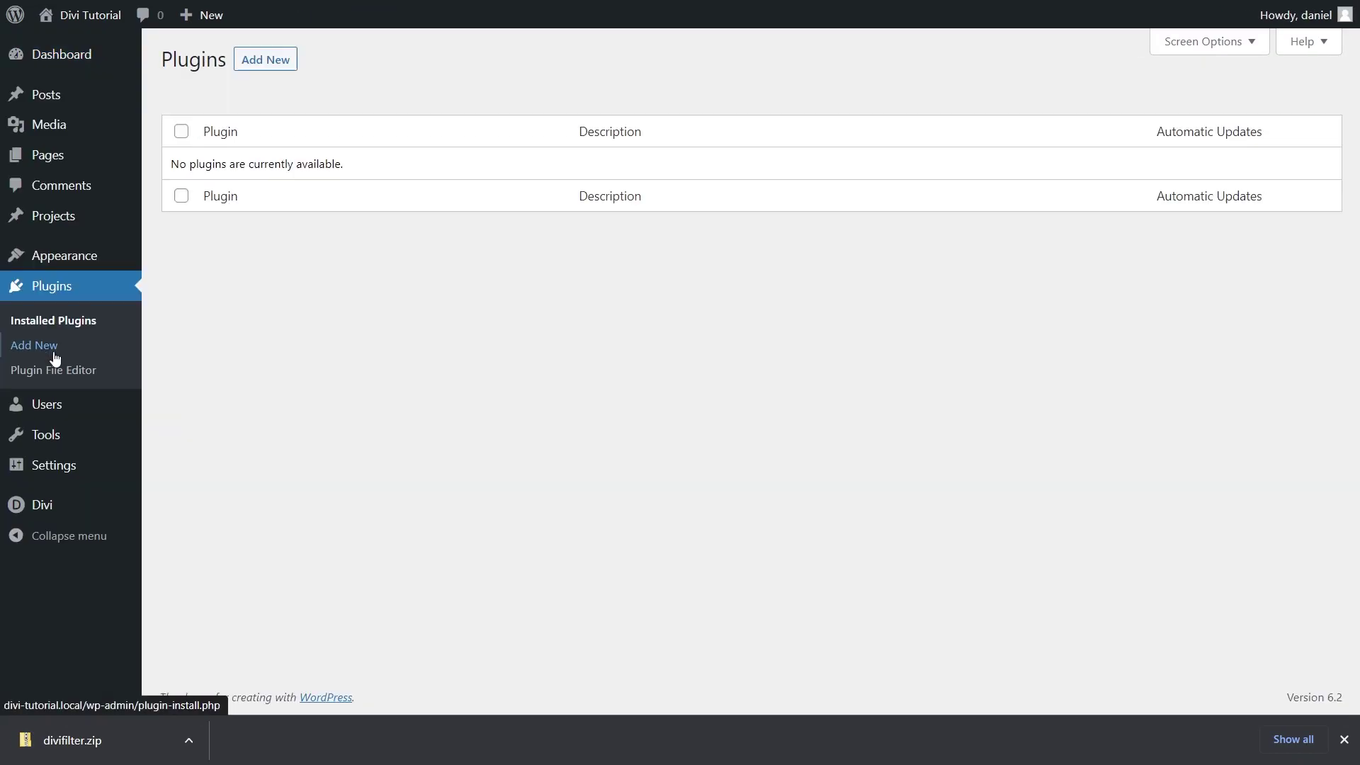
pyautogui.click(263, 62)
pyautogui.click(322, 60)
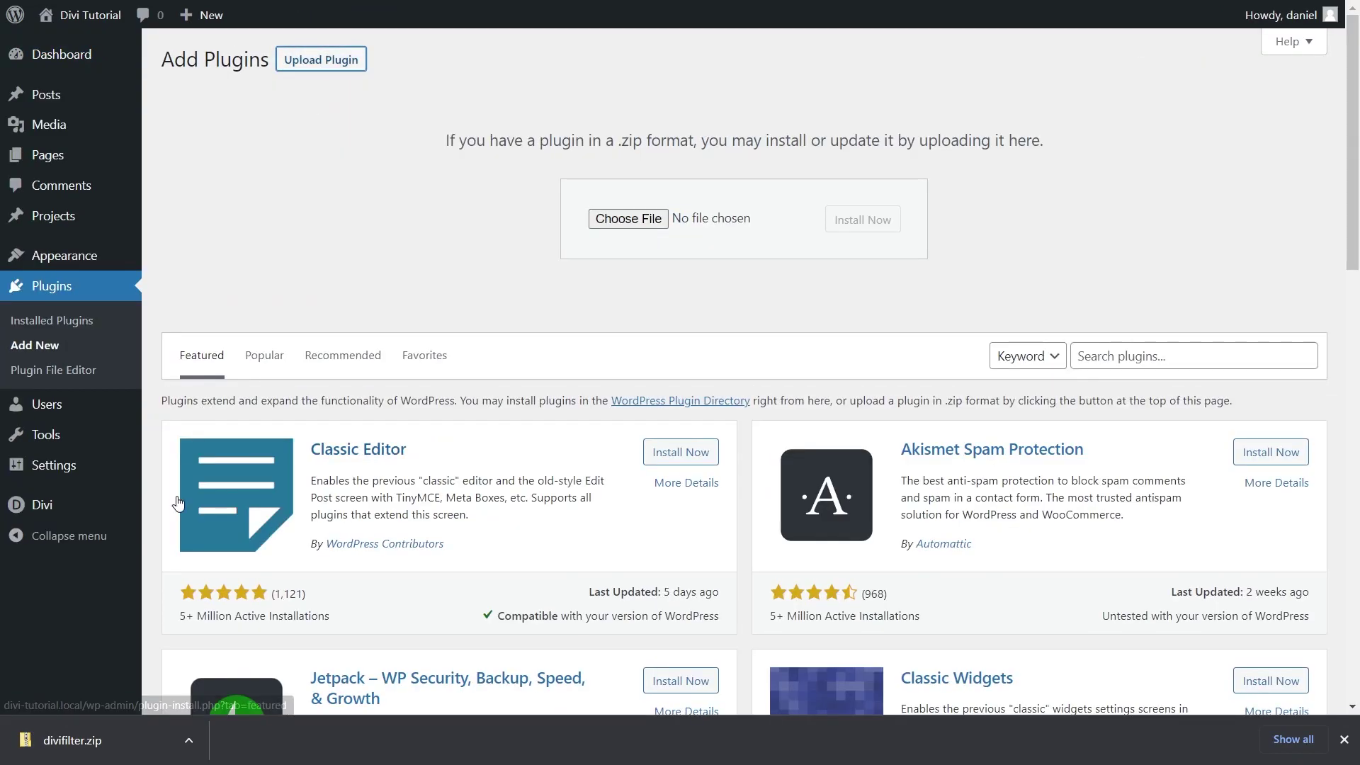
pyautogui.moveTo(65, 740)
pyautogui.mouseDown()
pyautogui.moveTo(617, 284)
pyautogui.moveTo(638, 222)
pyautogui.mouseUp()
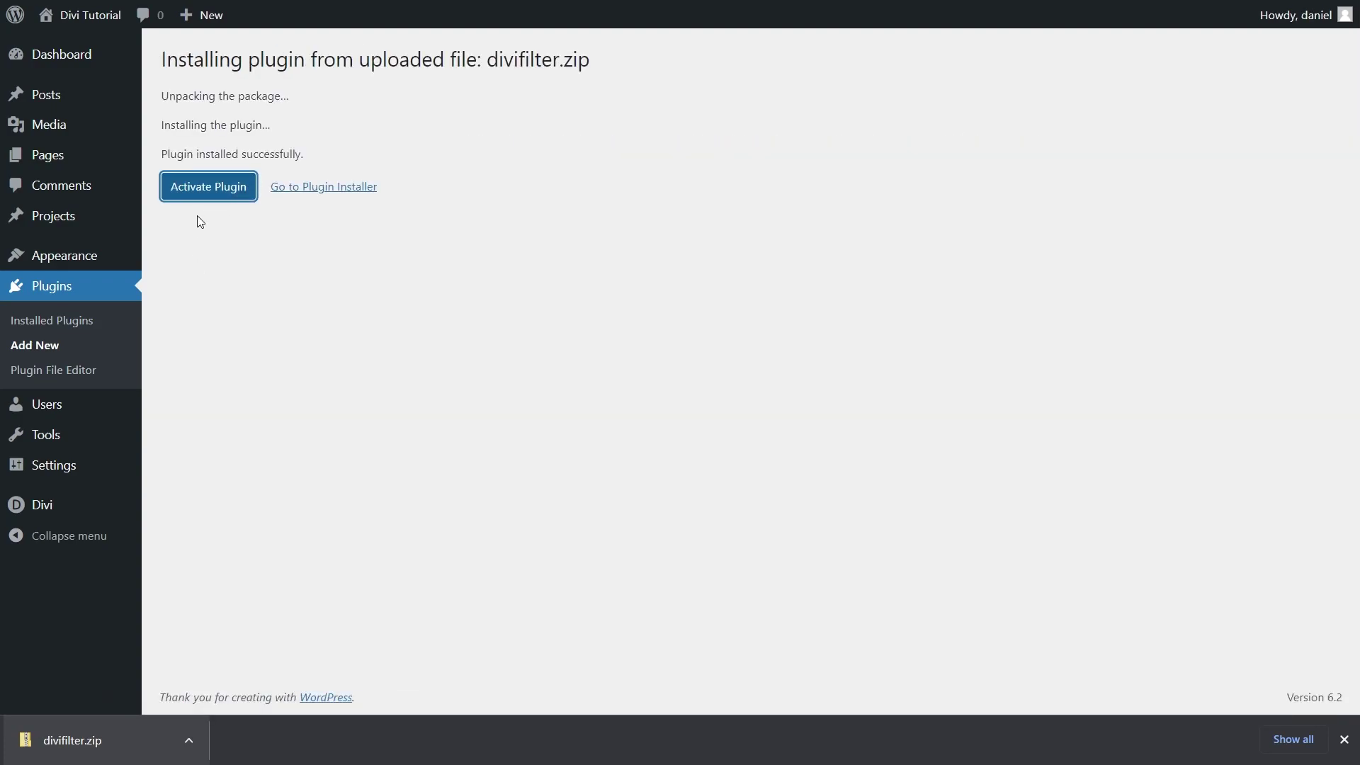
pyautogui.click(199, 196)
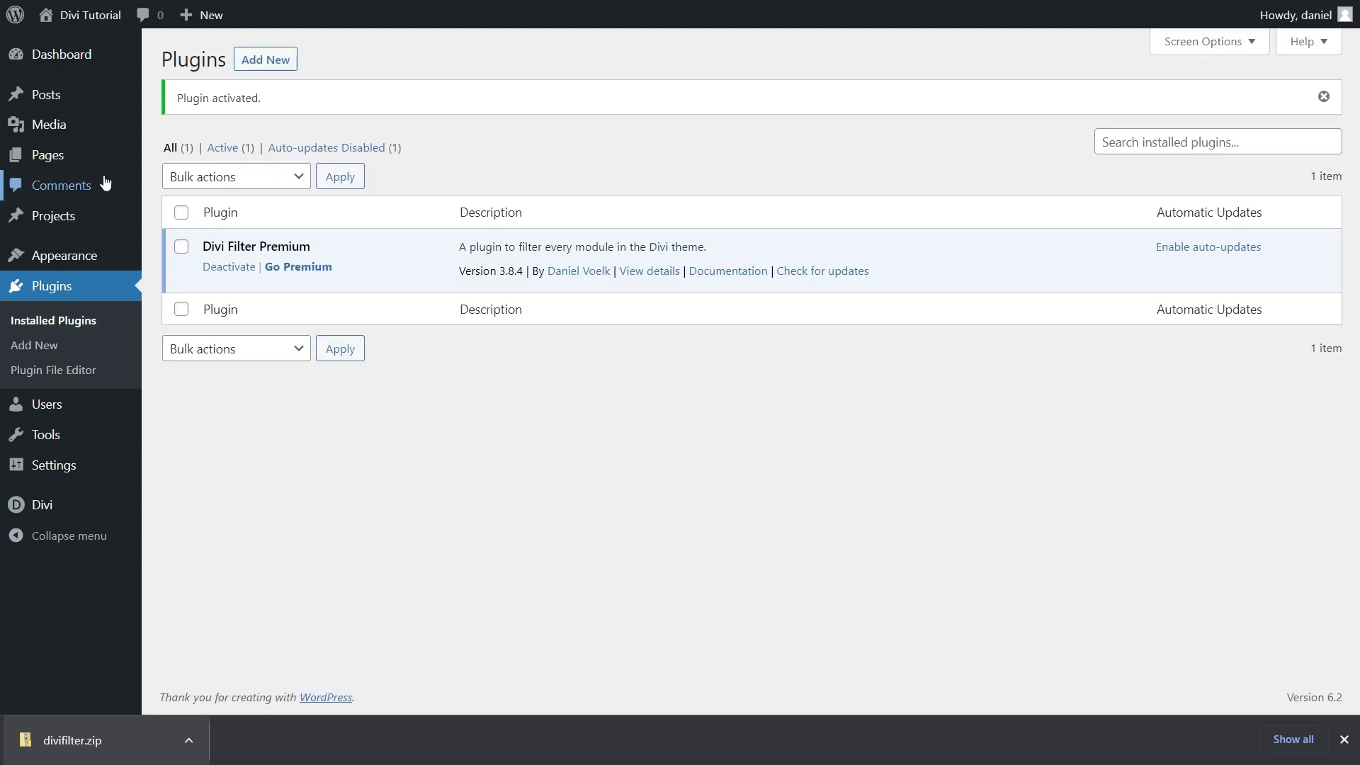
pyautogui.moveTo(47, 155)
pyautogui.click(79, 169)
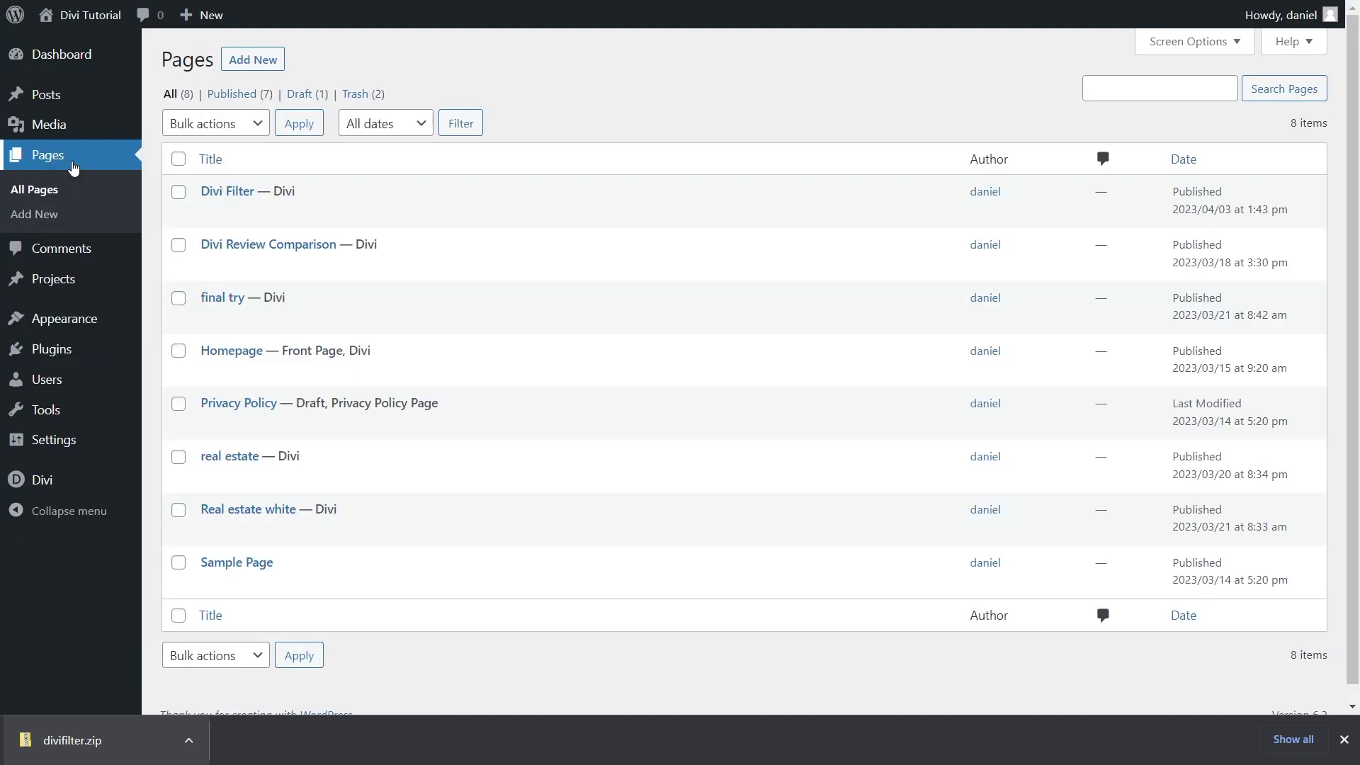
pyautogui.moveTo(335, 202)
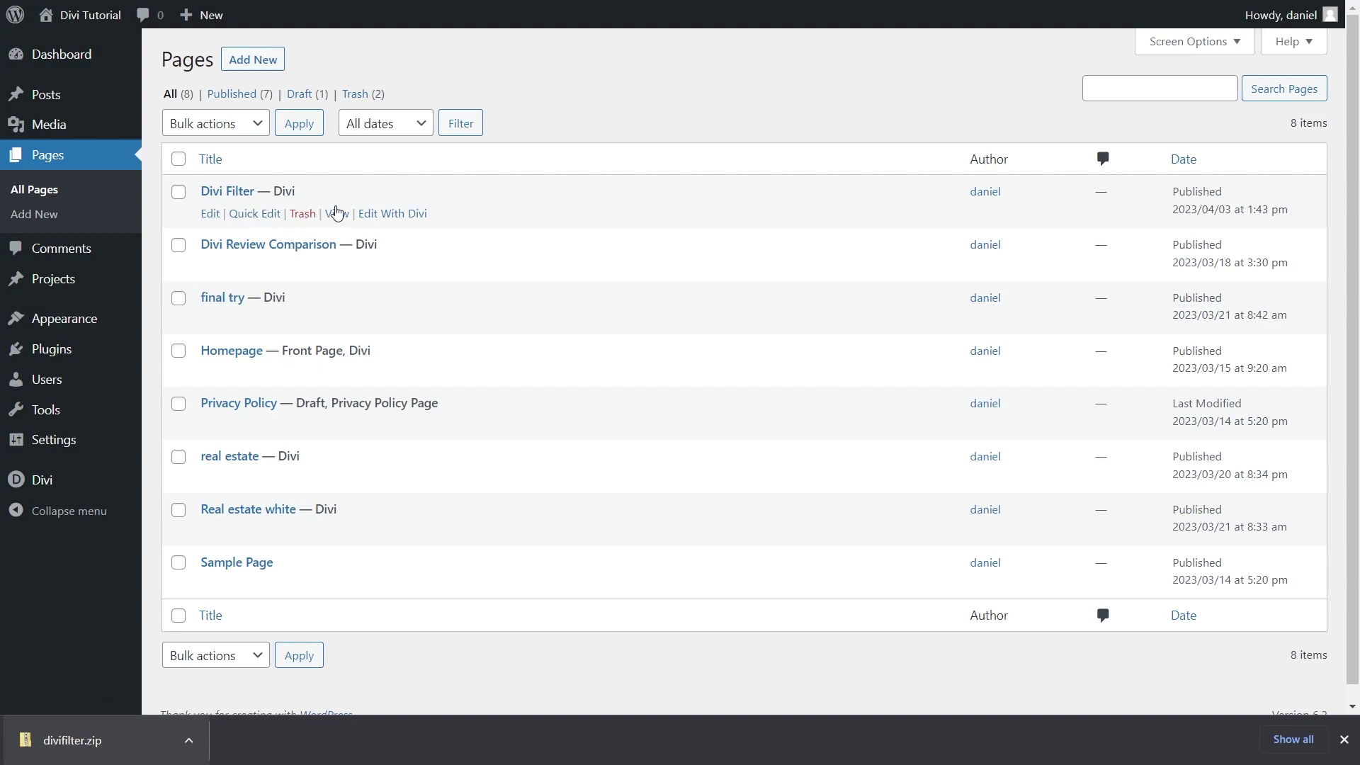
# Open the Divi Filter page with Edit With Divi.
pyautogui.click(393, 216)
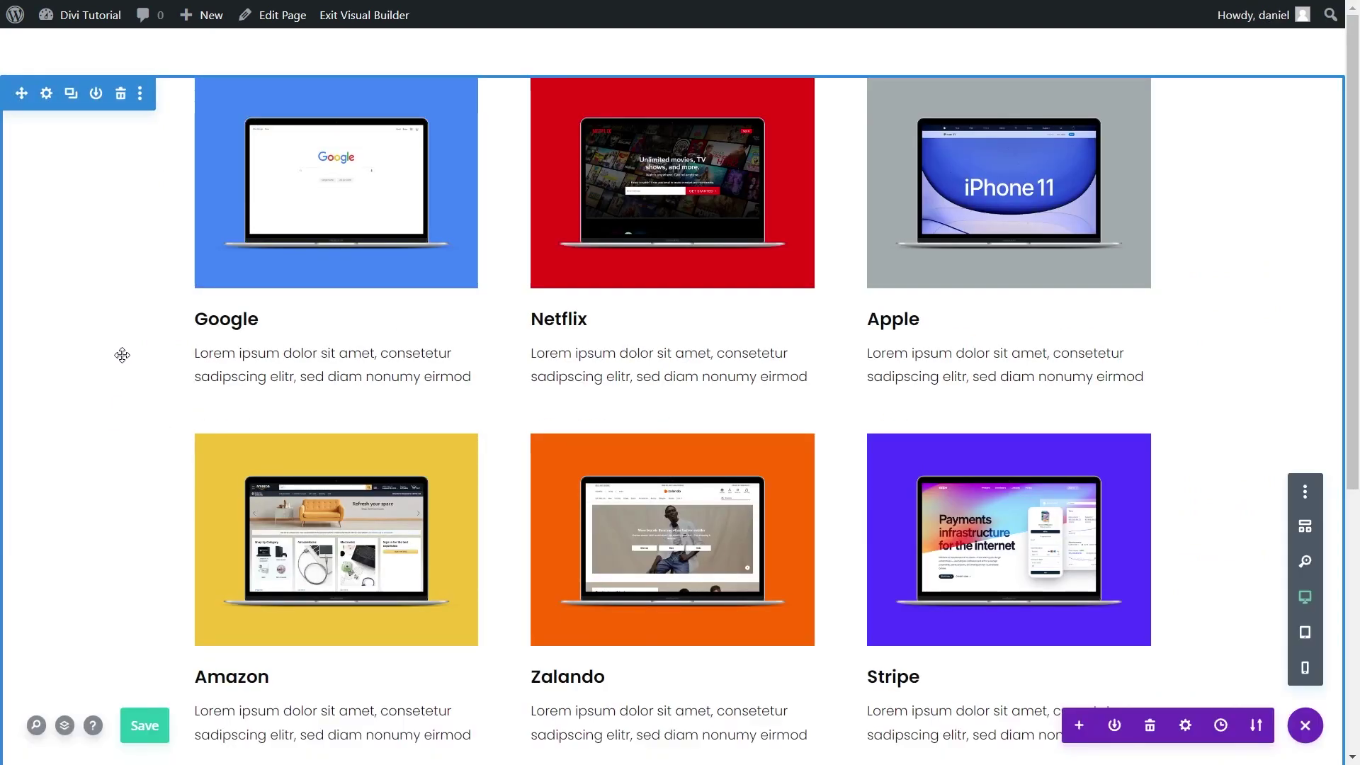
pyautogui.scroll(-4, 122, 345)
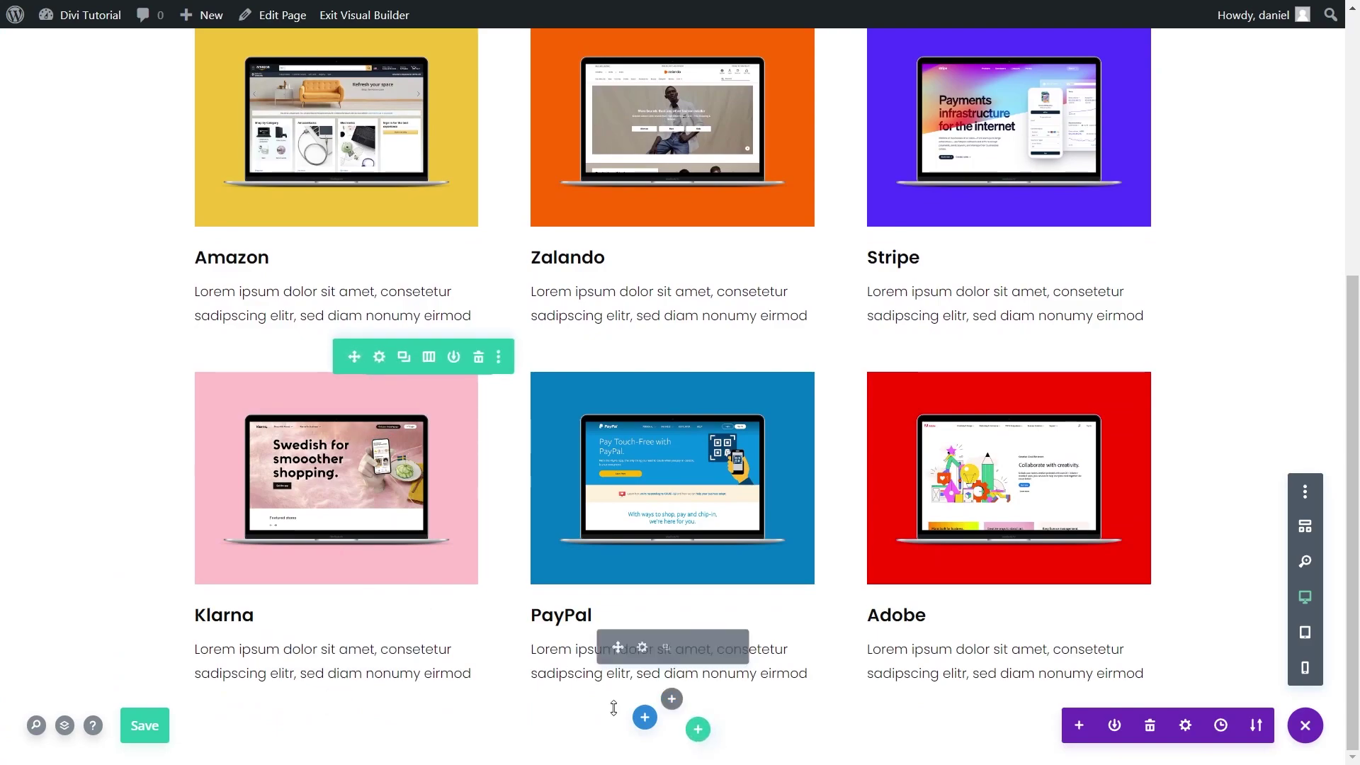
# Insert a regular section with a three-column row beneath the project grid.
pyautogui.click(645, 721)
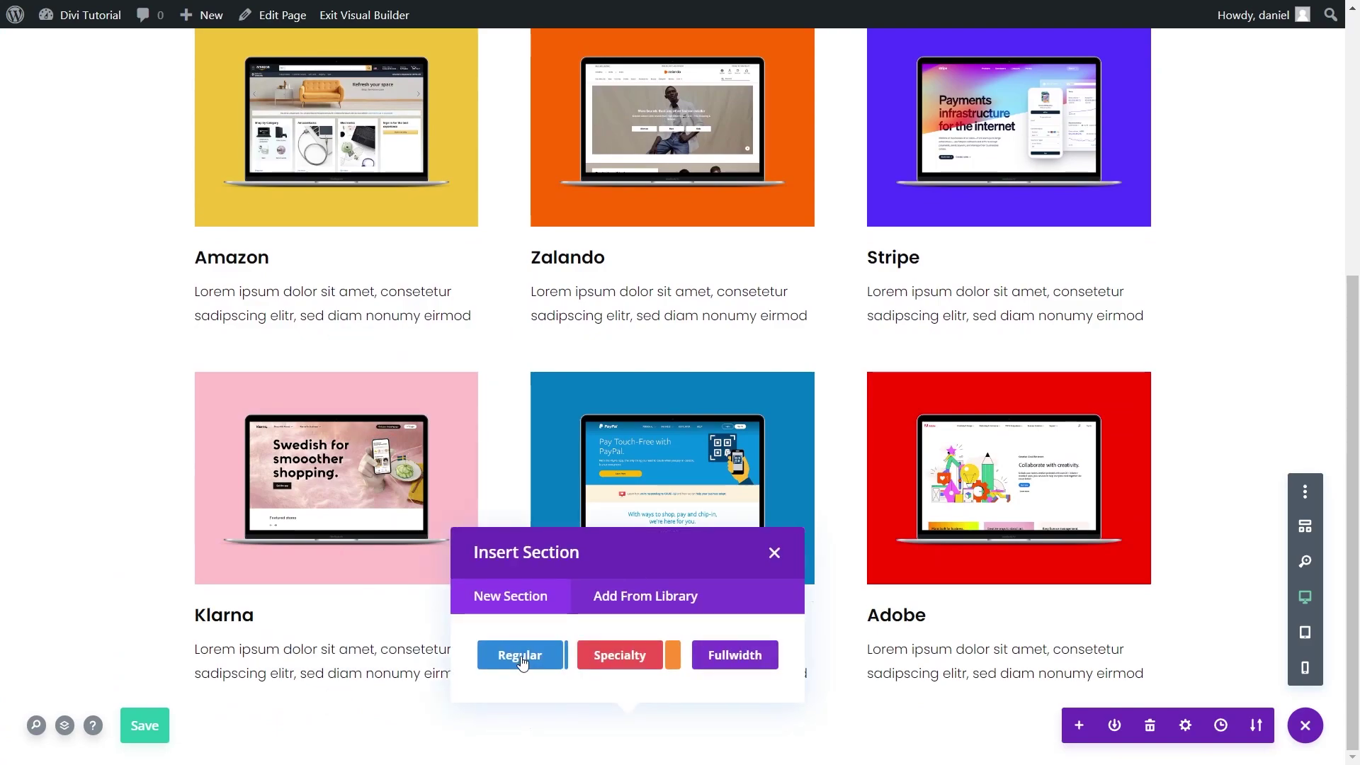
pyautogui.click(522, 571)
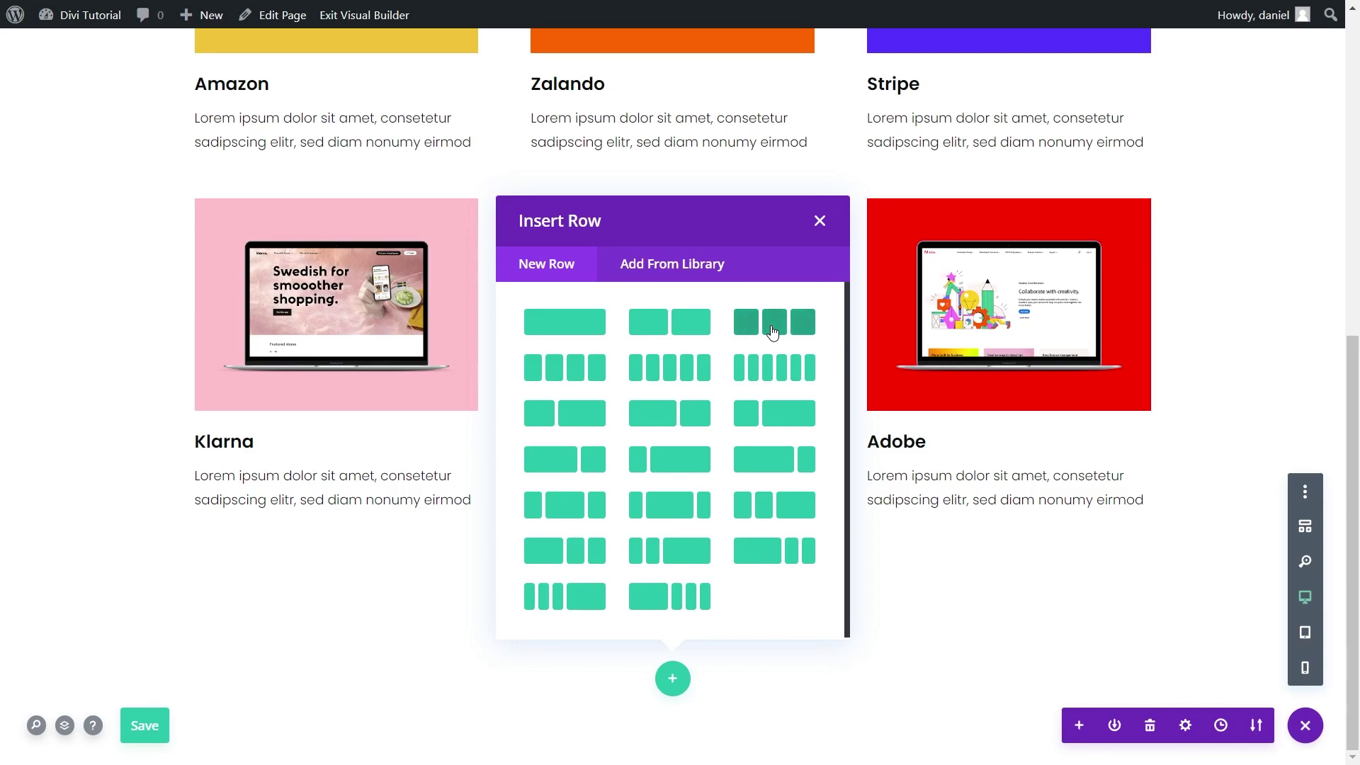
pyautogui.click(772, 332)
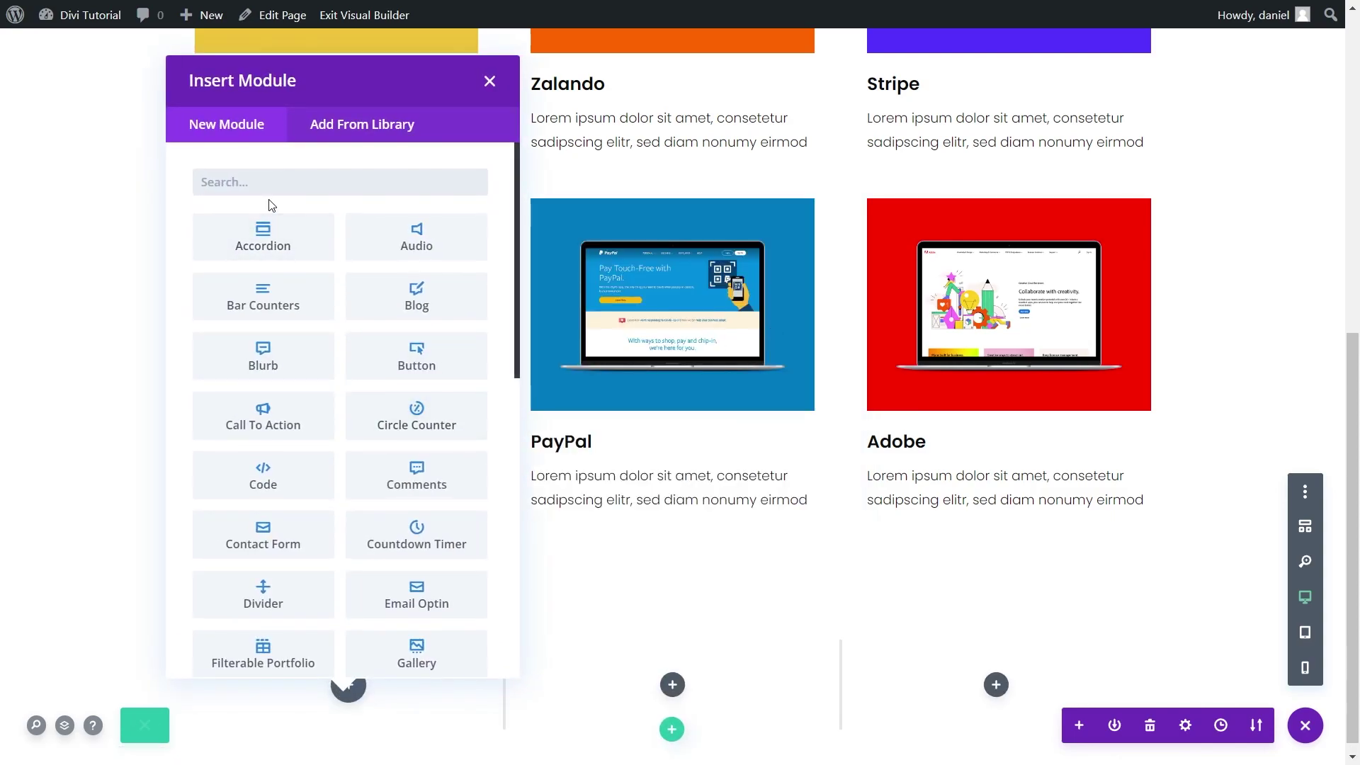
pyautogui.write('butt')
# Add an 'All' button with 20px text, black background and 10px/20px padding.
pyautogui.click(273, 249)
pyautogui.tripleClick(943, 354)
pyautogui.write('All')
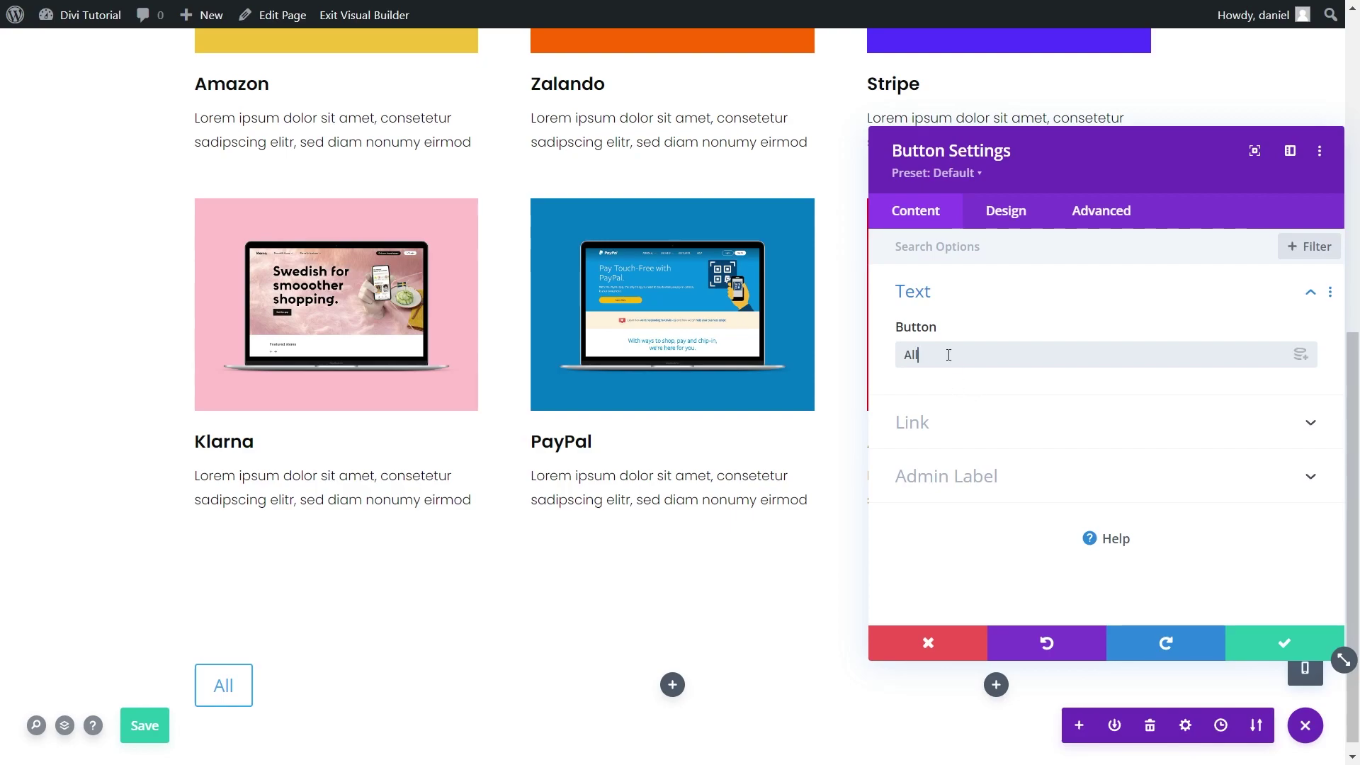
pyautogui.click(1017, 211)
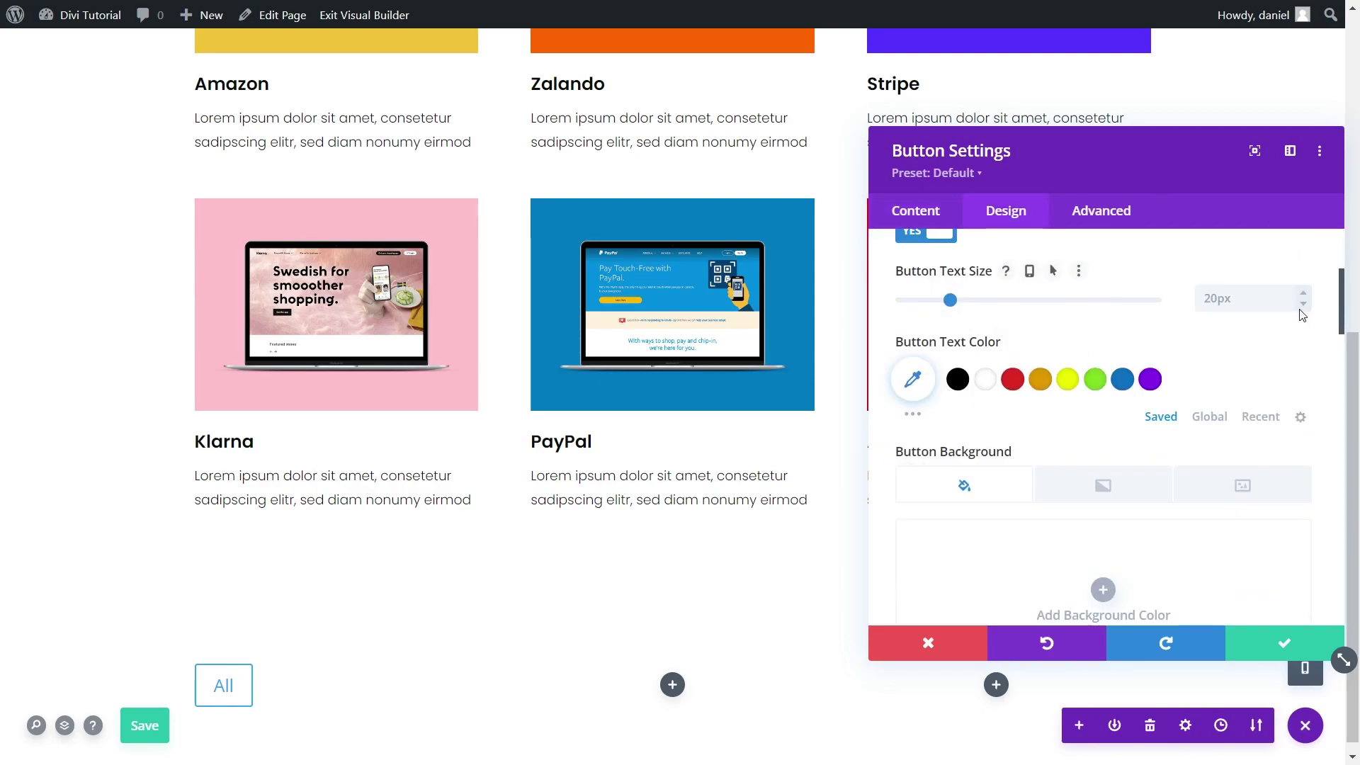
pyautogui.scroll(-5, 1106, 425)
pyautogui.click(1105, 426)
pyautogui.click(898, 488)
pyautogui.scroll(-5, 1105, 425)
pyautogui.scroll(-5, 1105, 425)
pyautogui.scroll(-5, 1106, 425)
pyautogui.click(936, 405)
pyautogui.write('10px')
pyautogui.click(1153, 402)
pyautogui.write('20px')
pyautogui.click(916, 211)
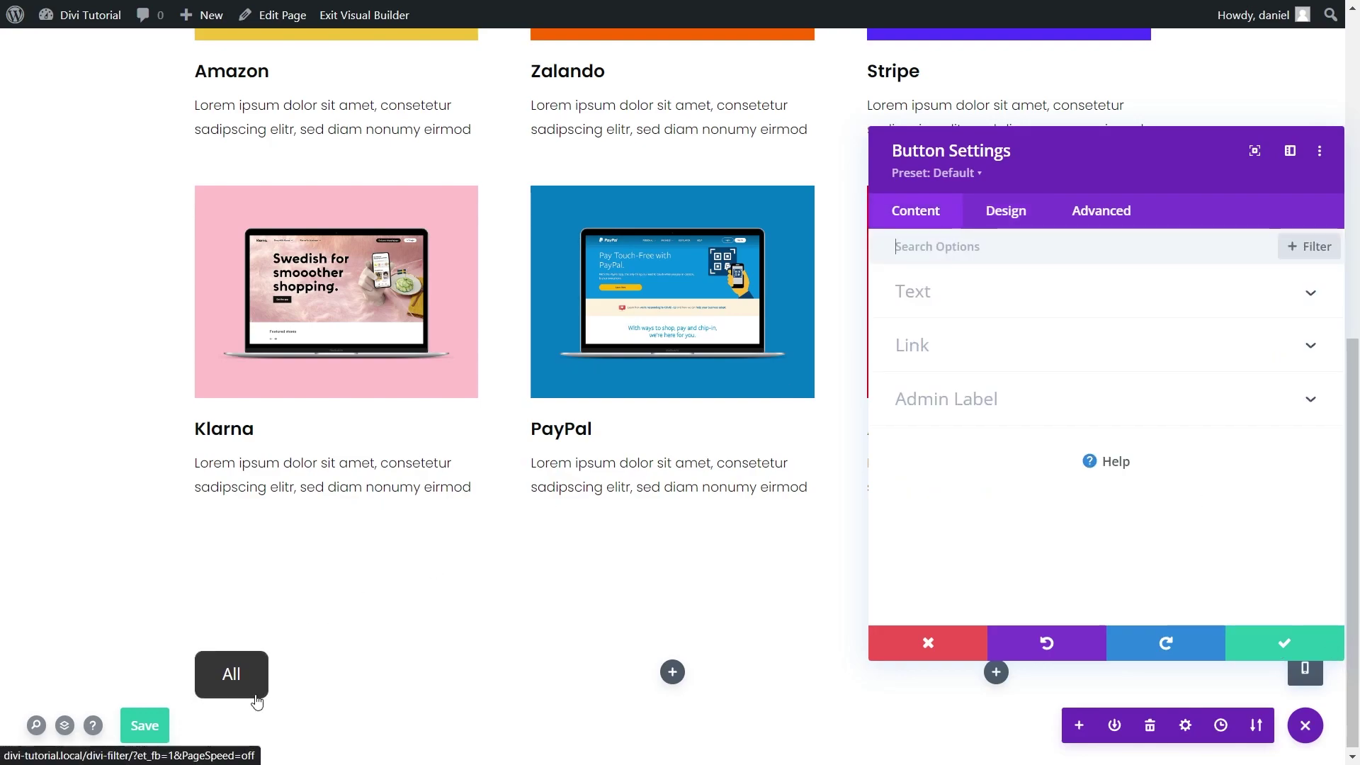
# Set the All button's CSS class to df-button and save it.
pyautogui.click(1096, 215)
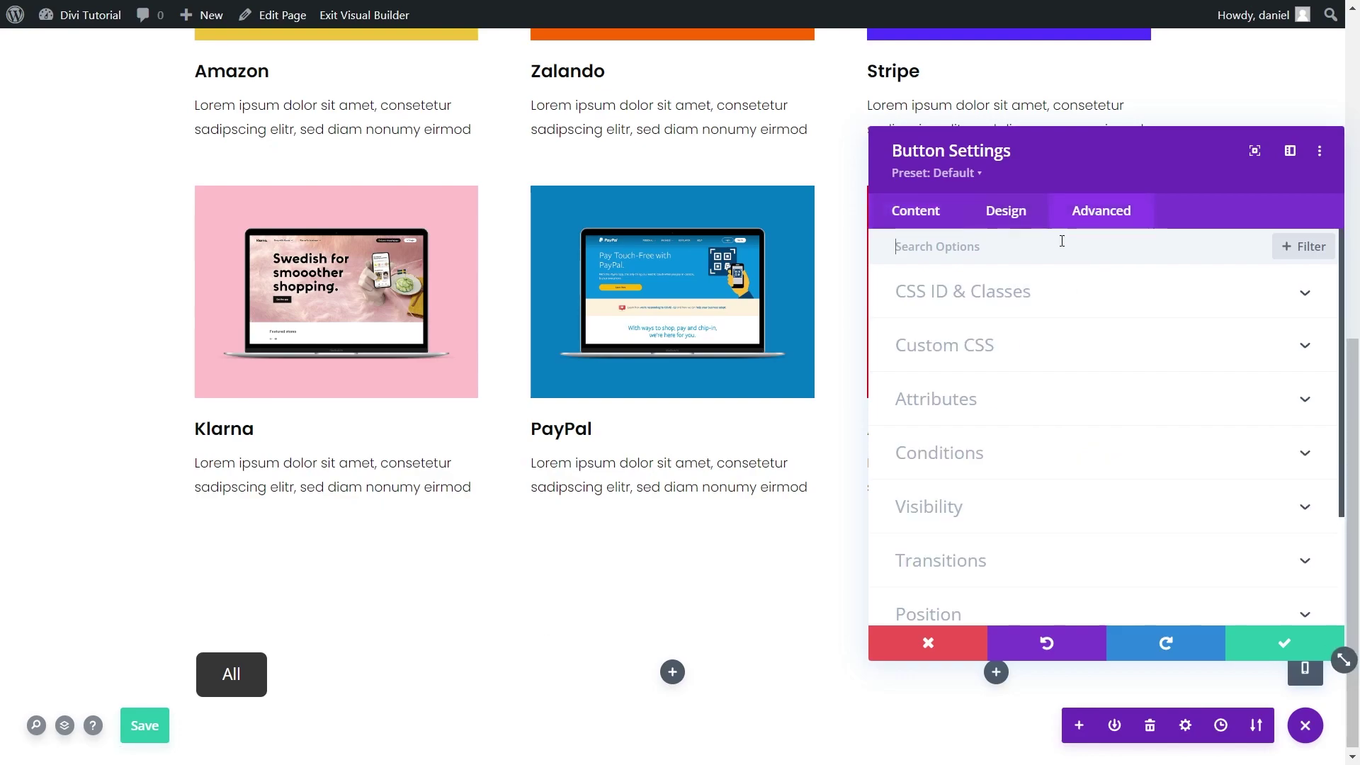
pyautogui.click(1010, 294)
pyautogui.click(983, 424)
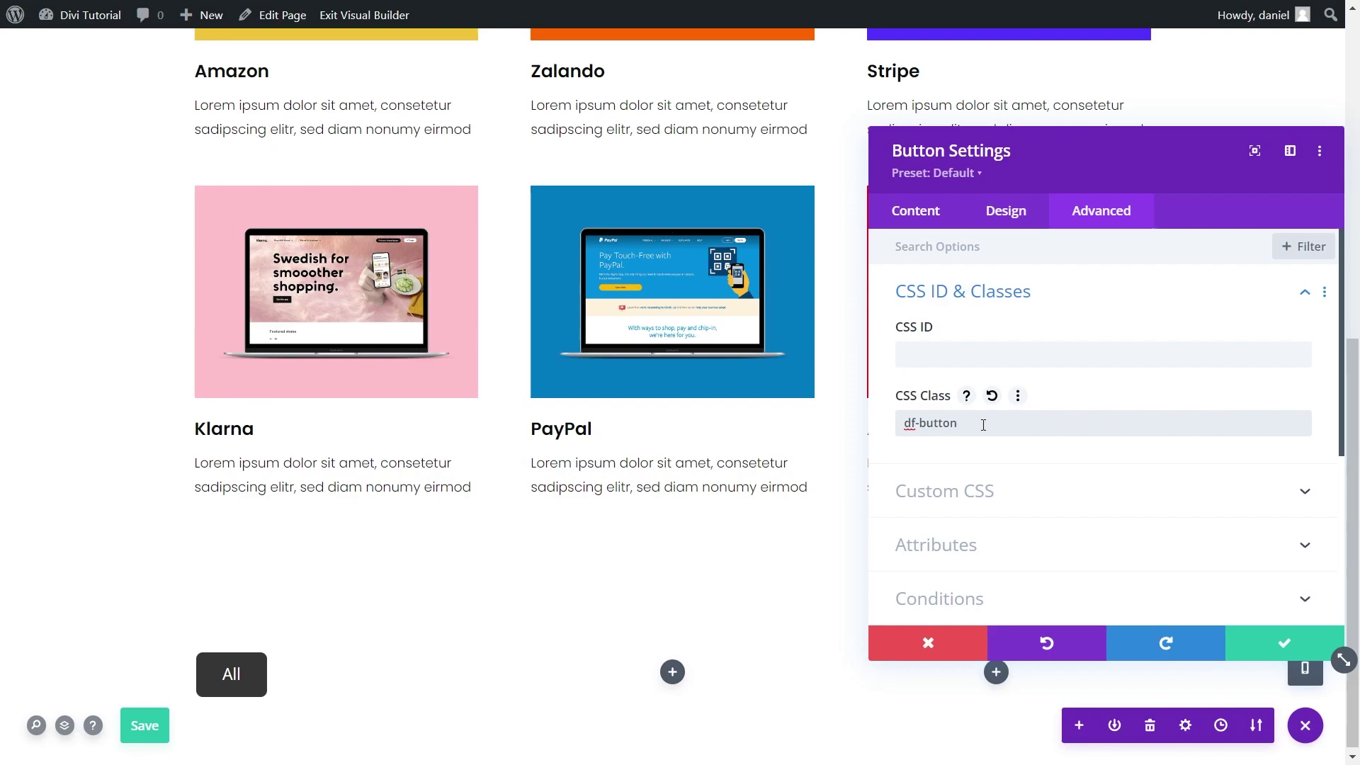
pyautogui.tripleClick(983, 424)
pyautogui.click(1284, 644)
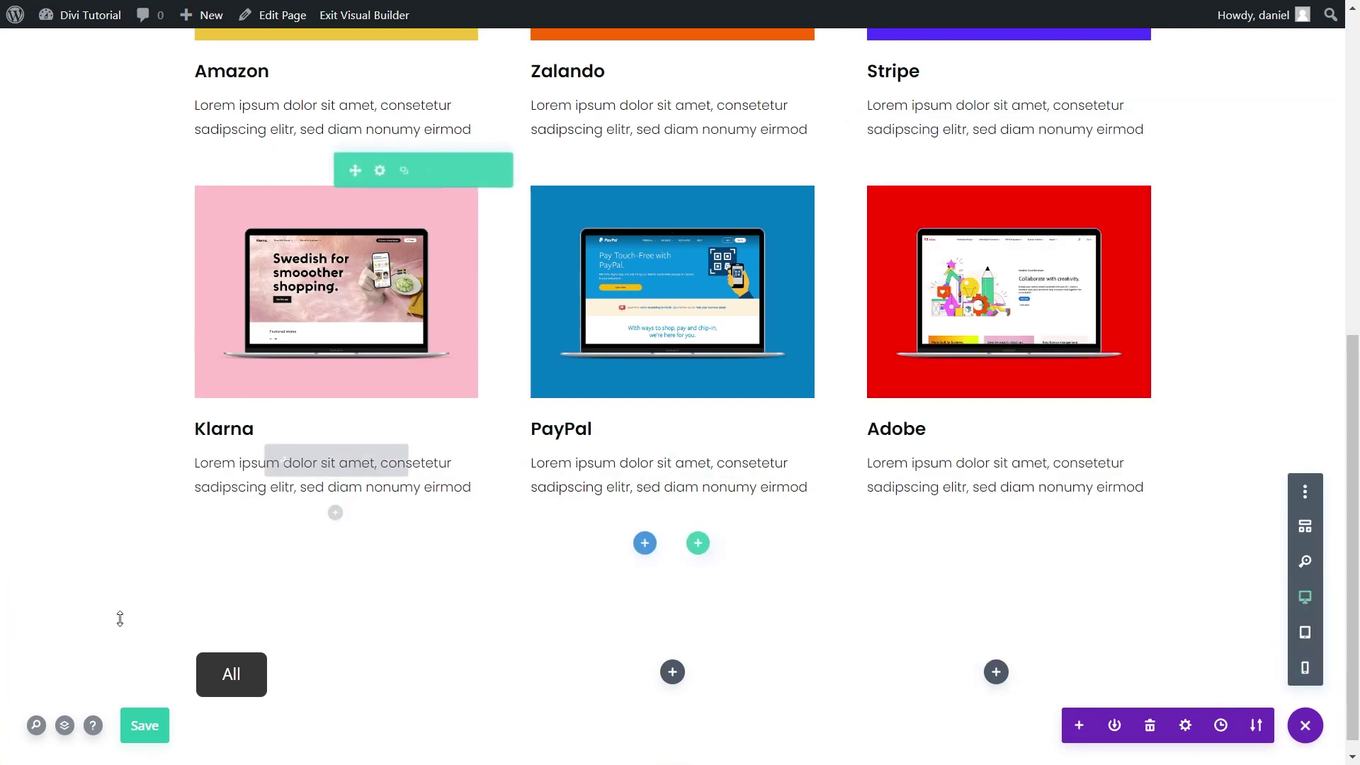
pyautogui.moveTo(21, 597)
pyautogui.mouseDown()
pyautogui.moveTo(100, 443)
pyautogui.moveTo(160, 264)
pyautogui.moveTo(178, 66)
pyautogui.moveTo(167, 77)
pyautogui.mouseUp()
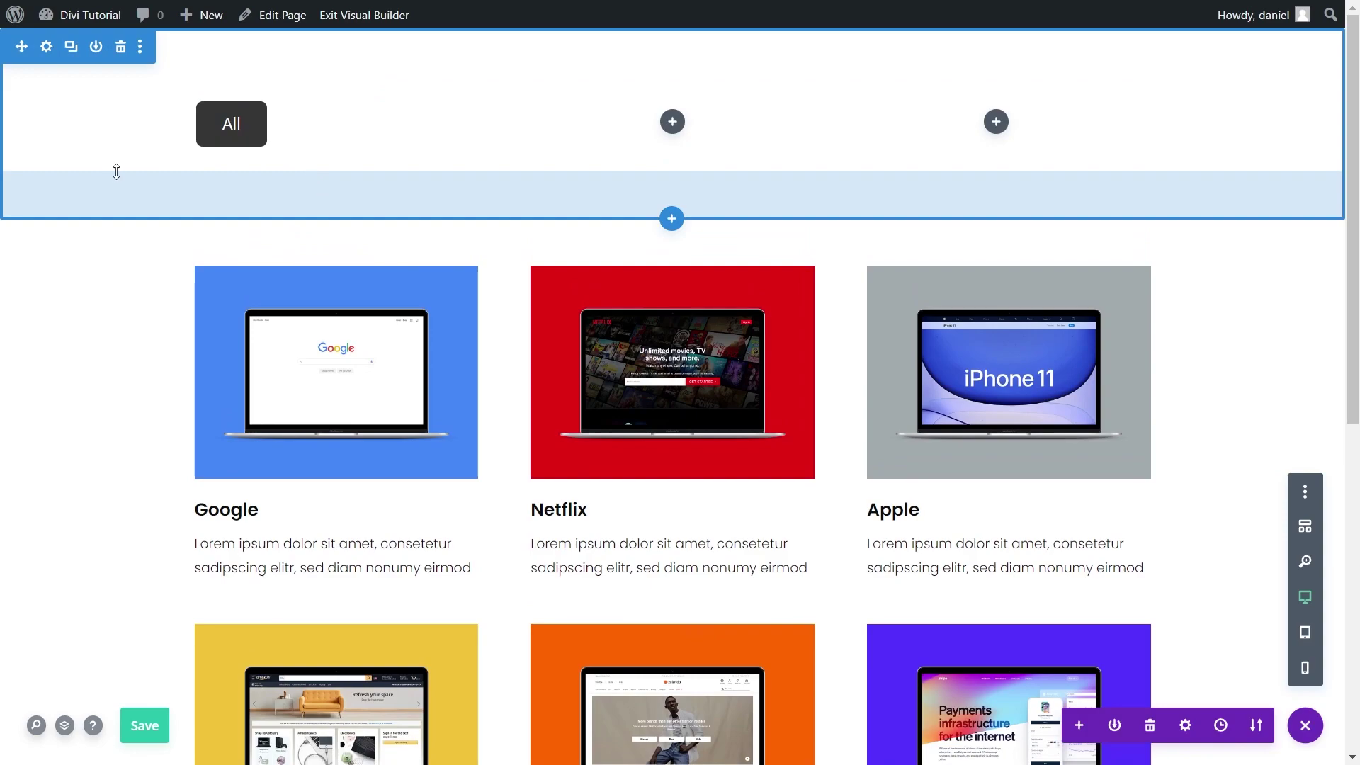
# Ctrl-drag a copy of the All button into the middle column.
pyautogui.moveTo(319, 129)
pyautogui.mouseDown()
pyautogui.moveTo(278, 138)
pyautogui.moveTo(629, 181)
pyautogui.moveTo(617, 187)
pyautogui.mouseUp()
# Change the middle button's label to 'Software' and save.
pyautogui.click(639, 111)
pyautogui.click(941, 353)
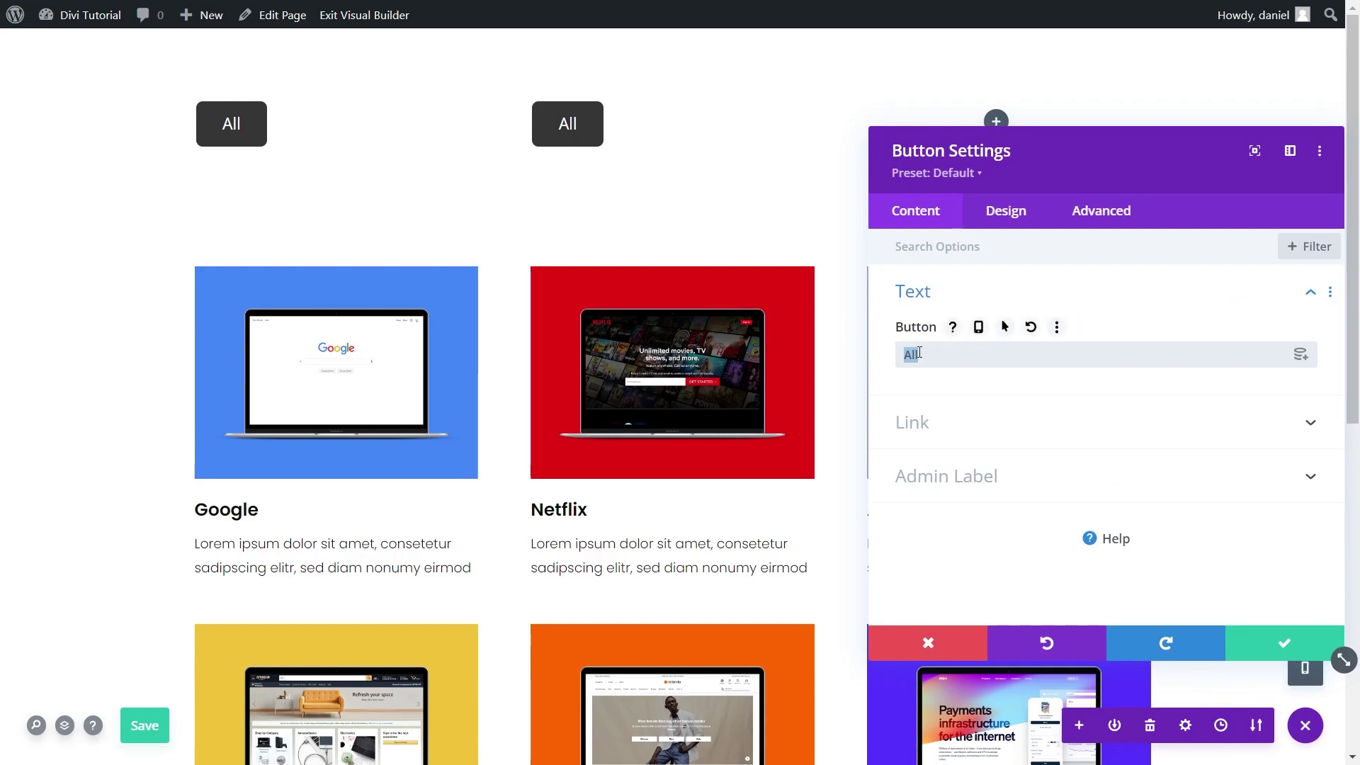
pyautogui.write('Software')
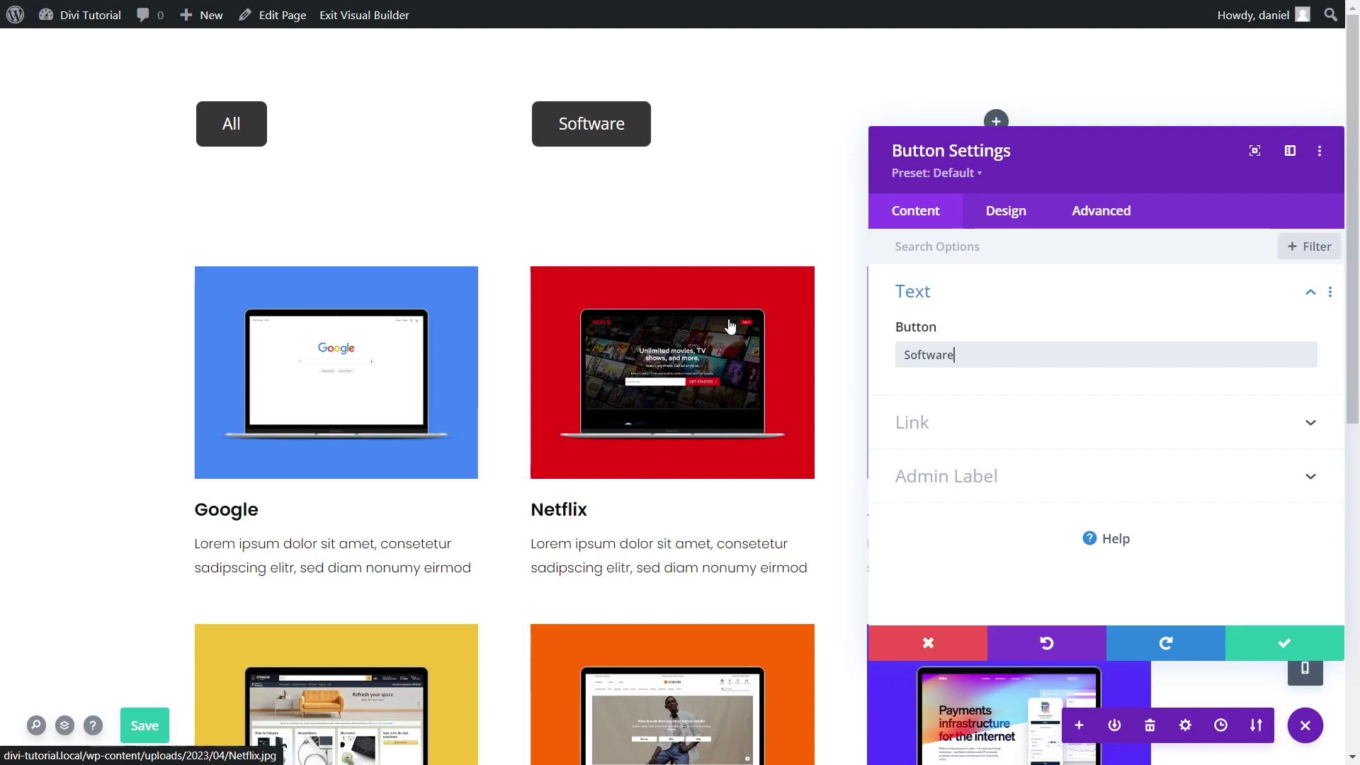
pyautogui.click(1279, 643)
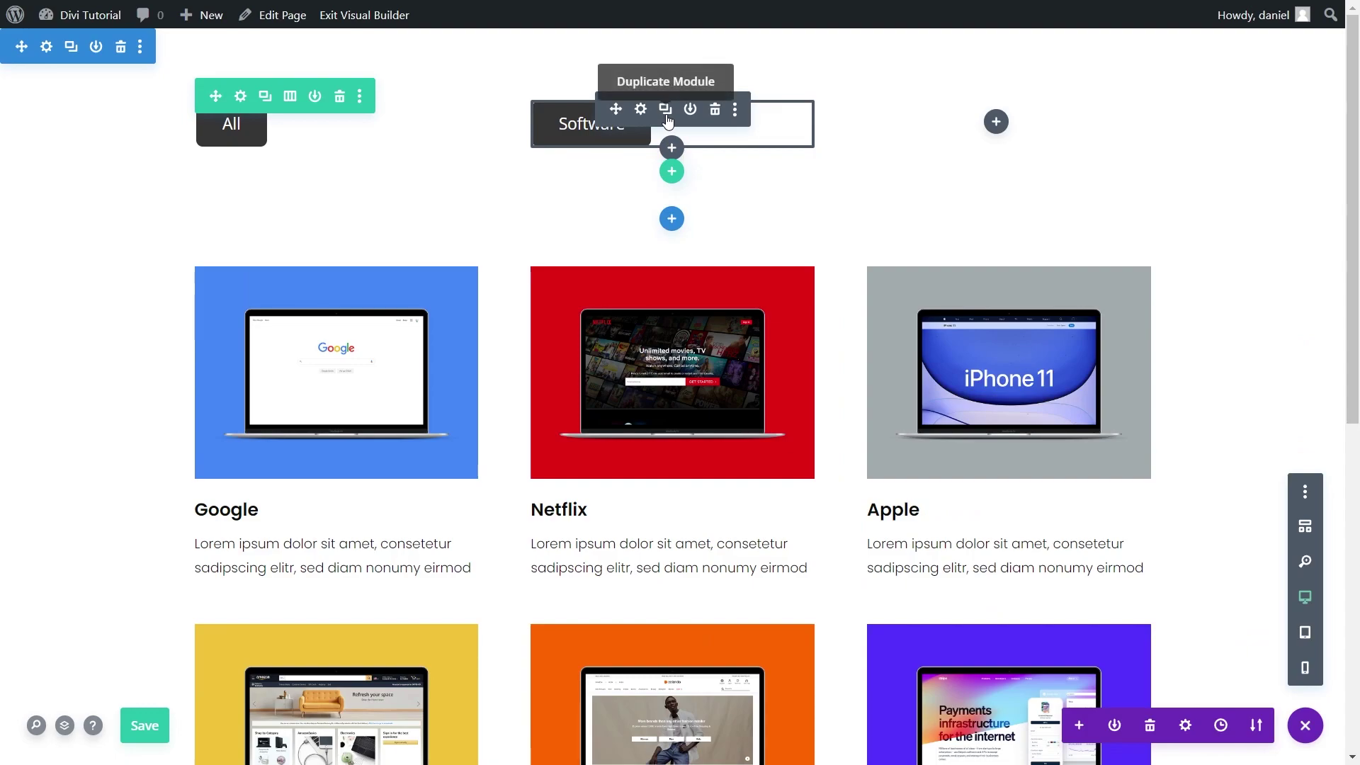
# Duplicate the Software button into the third column and relabel it 'Shop'.
pyautogui.click(666, 110)
pyautogui.moveTo(616, 110); pyautogui.dragTo(978, 109)
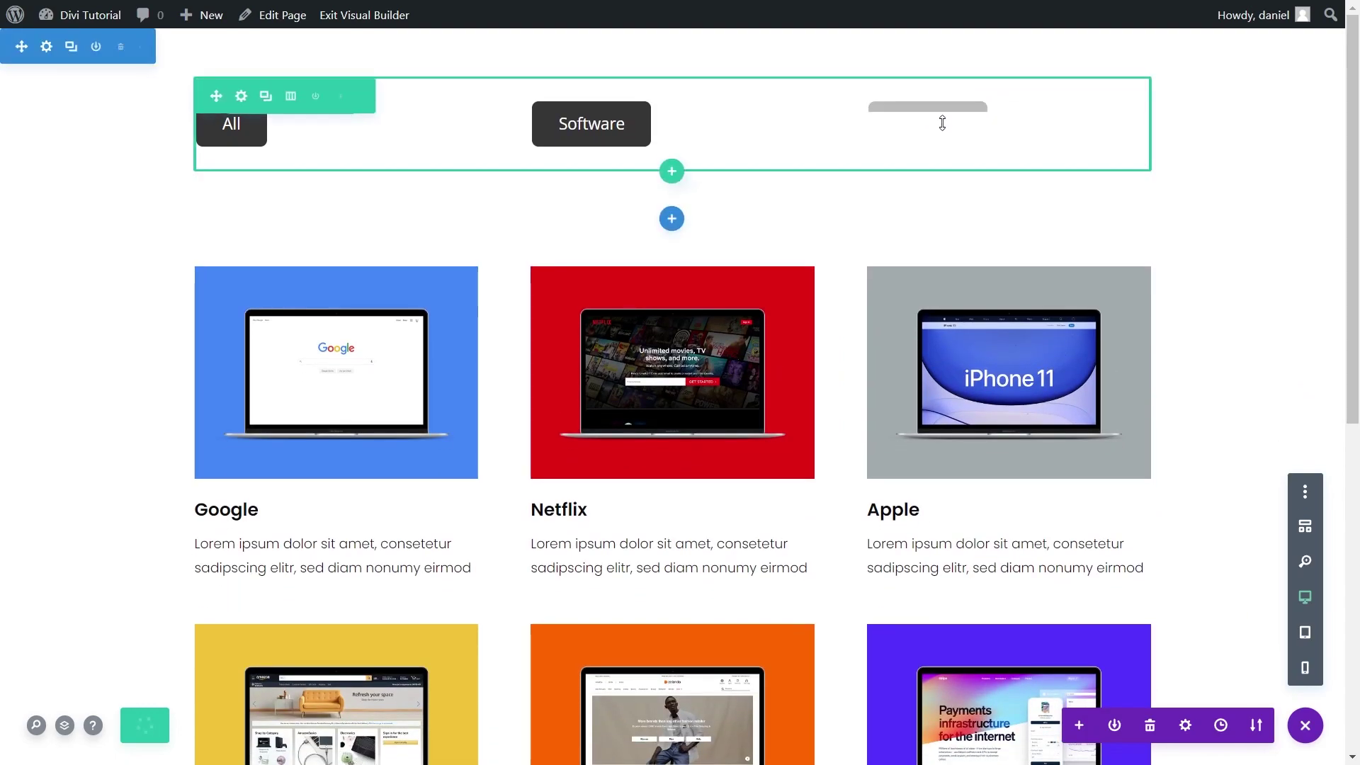
pyautogui.click(975, 109)
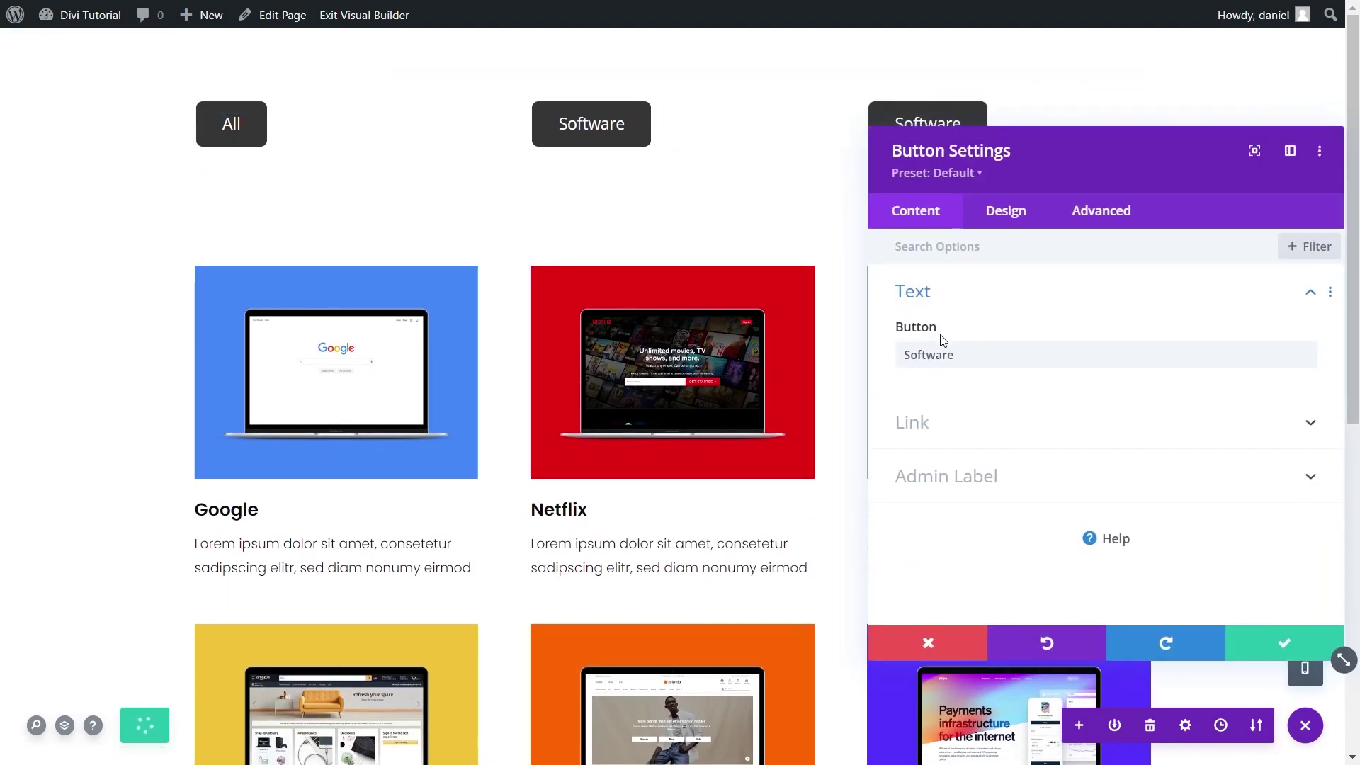
pyautogui.doubleClick(940, 355)
pyautogui.write('Shop')
pyautogui.press('Escape')
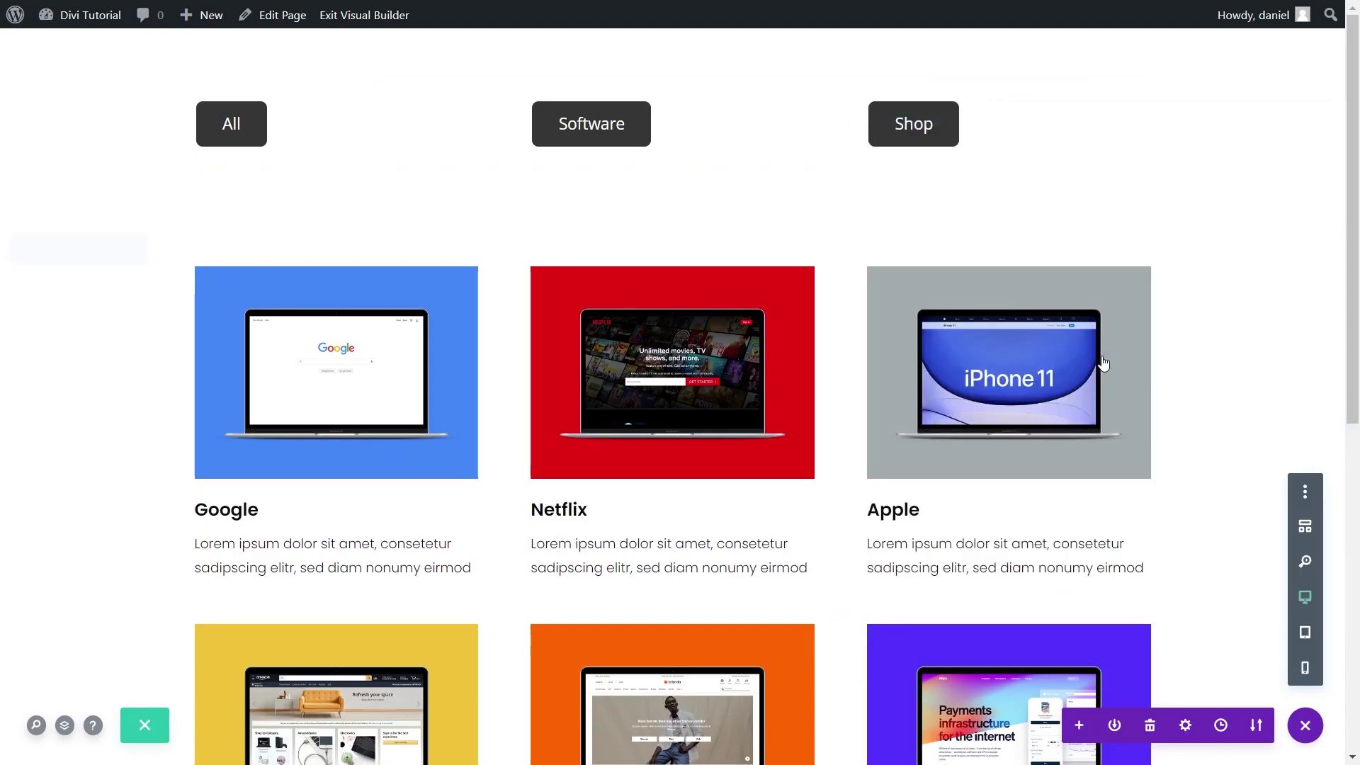
pyautogui.scroll(-3, 1123, 316)
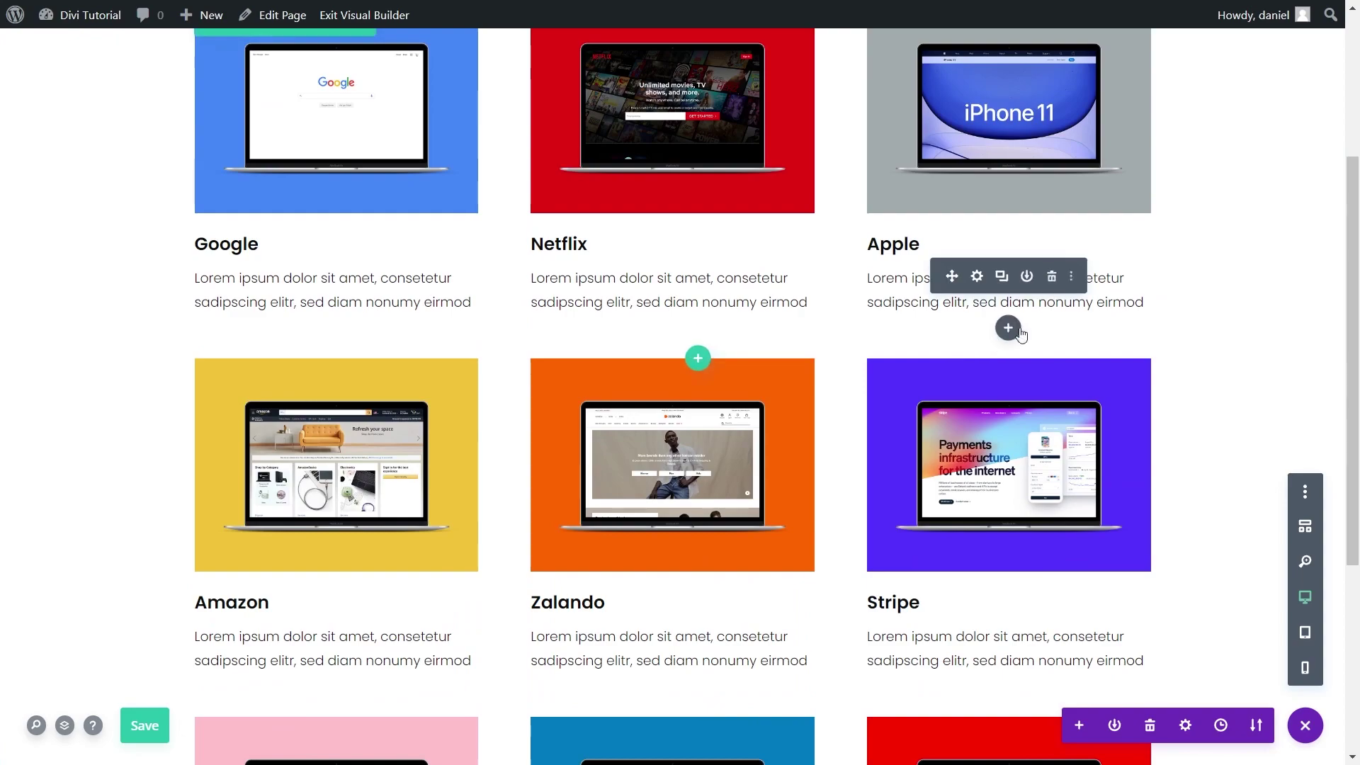
pyautogui.scroll(3, 1191, 261)
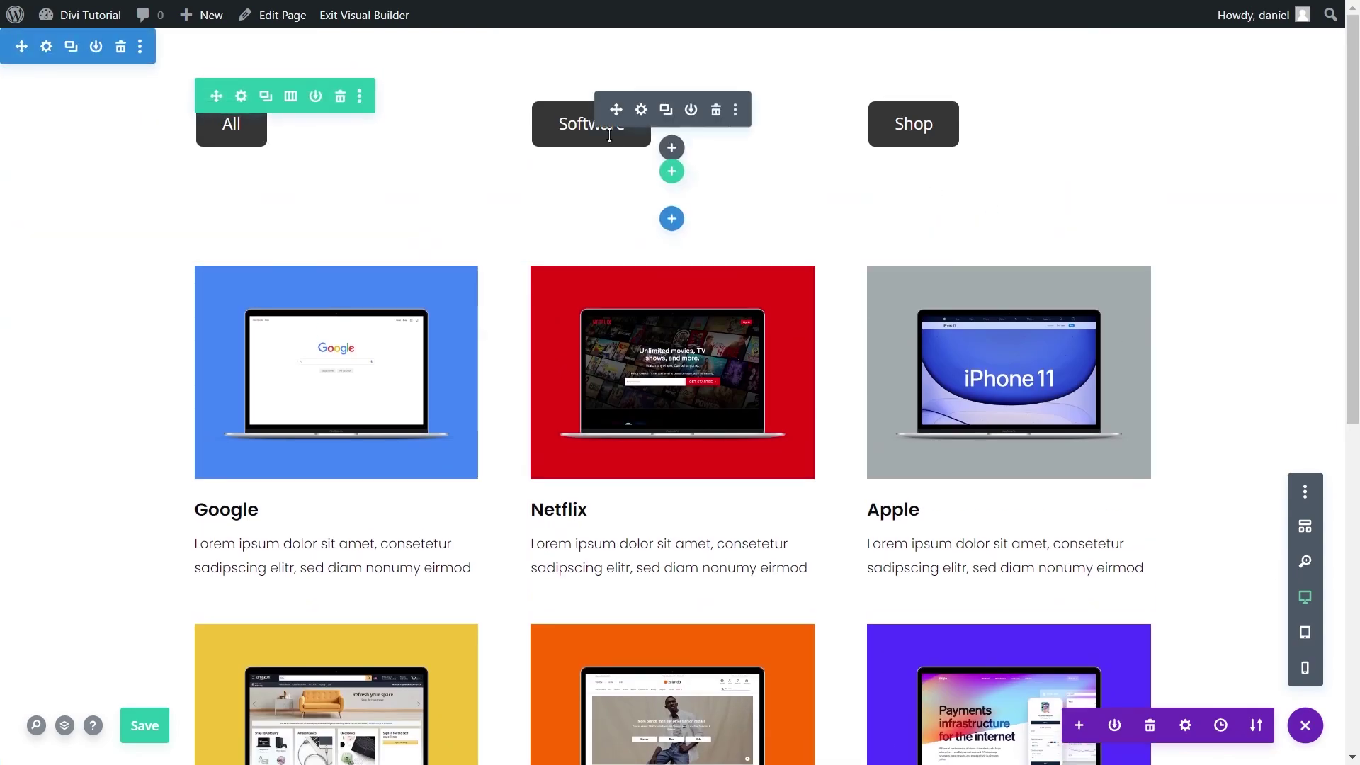
pyautogui.moveTo(591, 123)
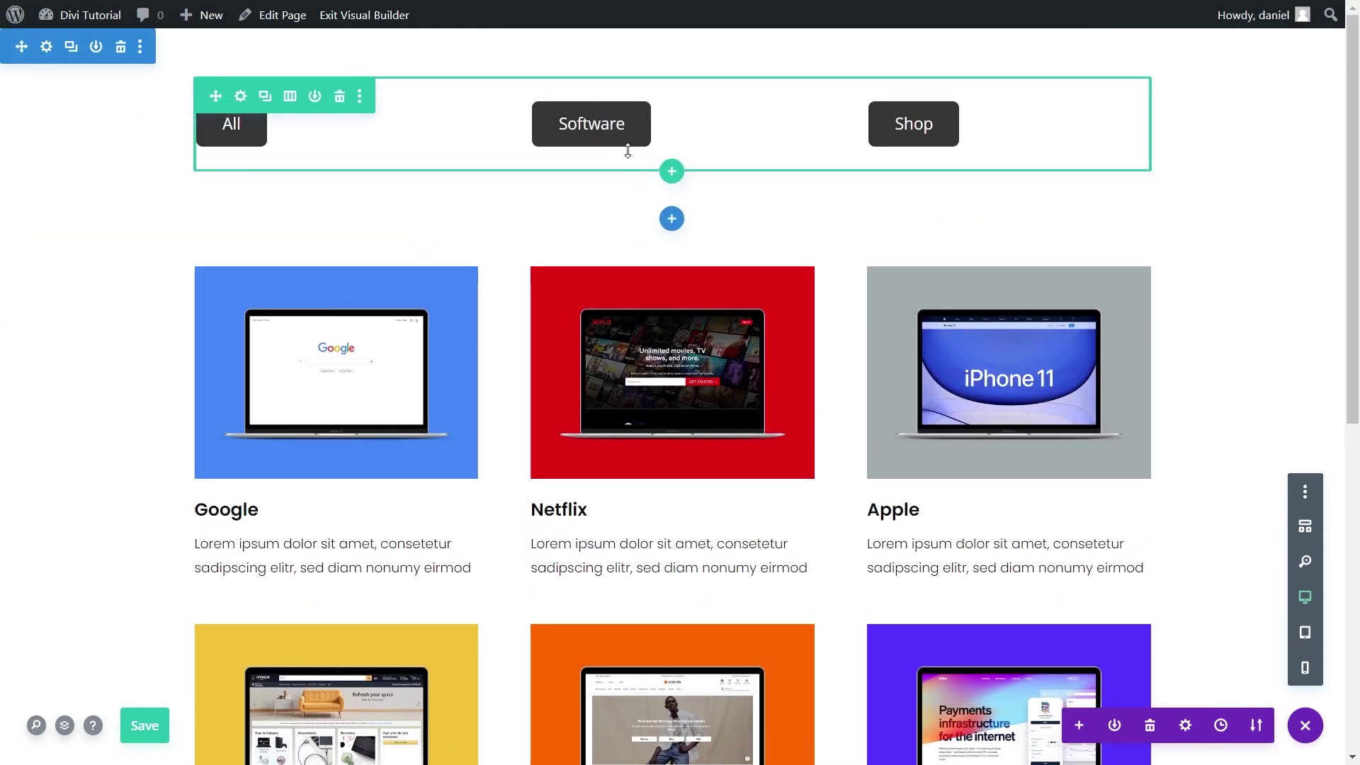
# Add the class dfc-software to the Software button and save.
pyautogui.click(640, 108)
pyautogui.click(1102, 210)
pyautogui.click(1021, 292)
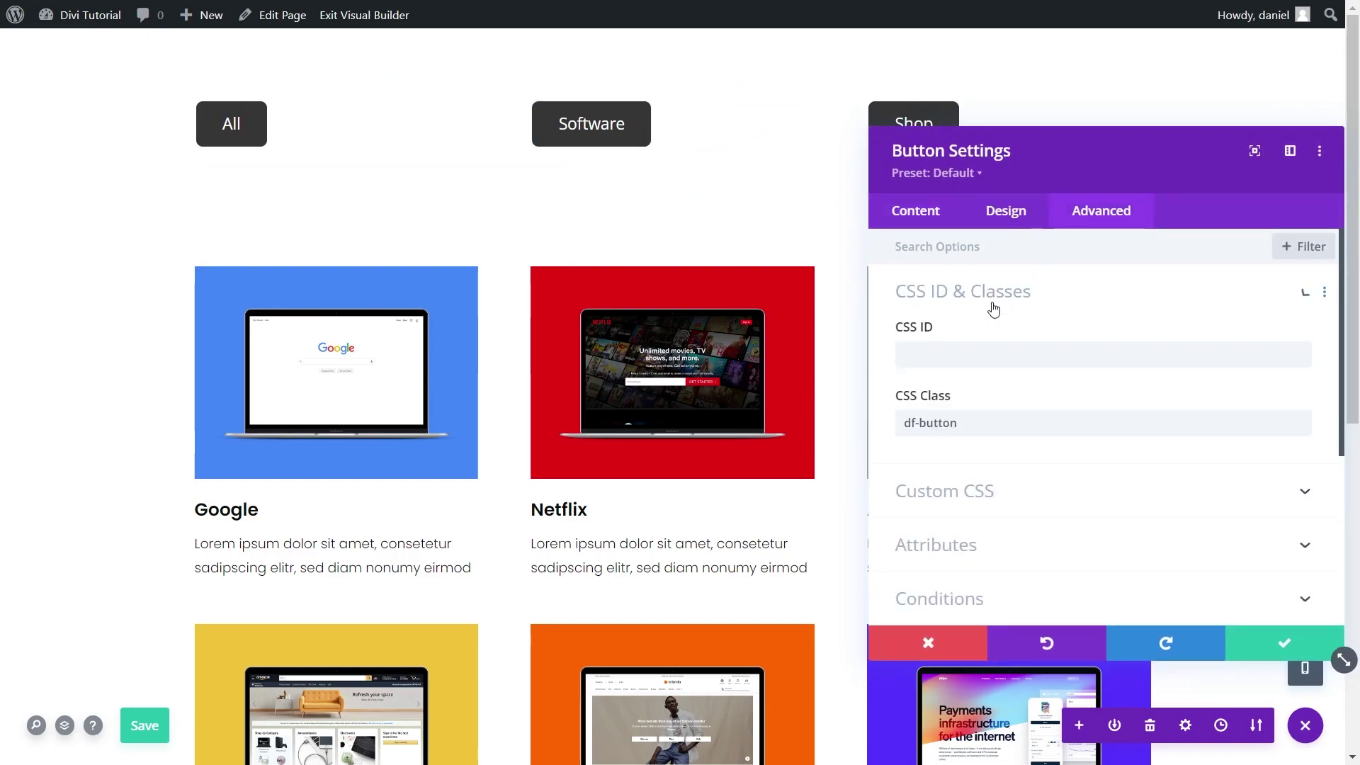
pyautogui.click(988, 425)
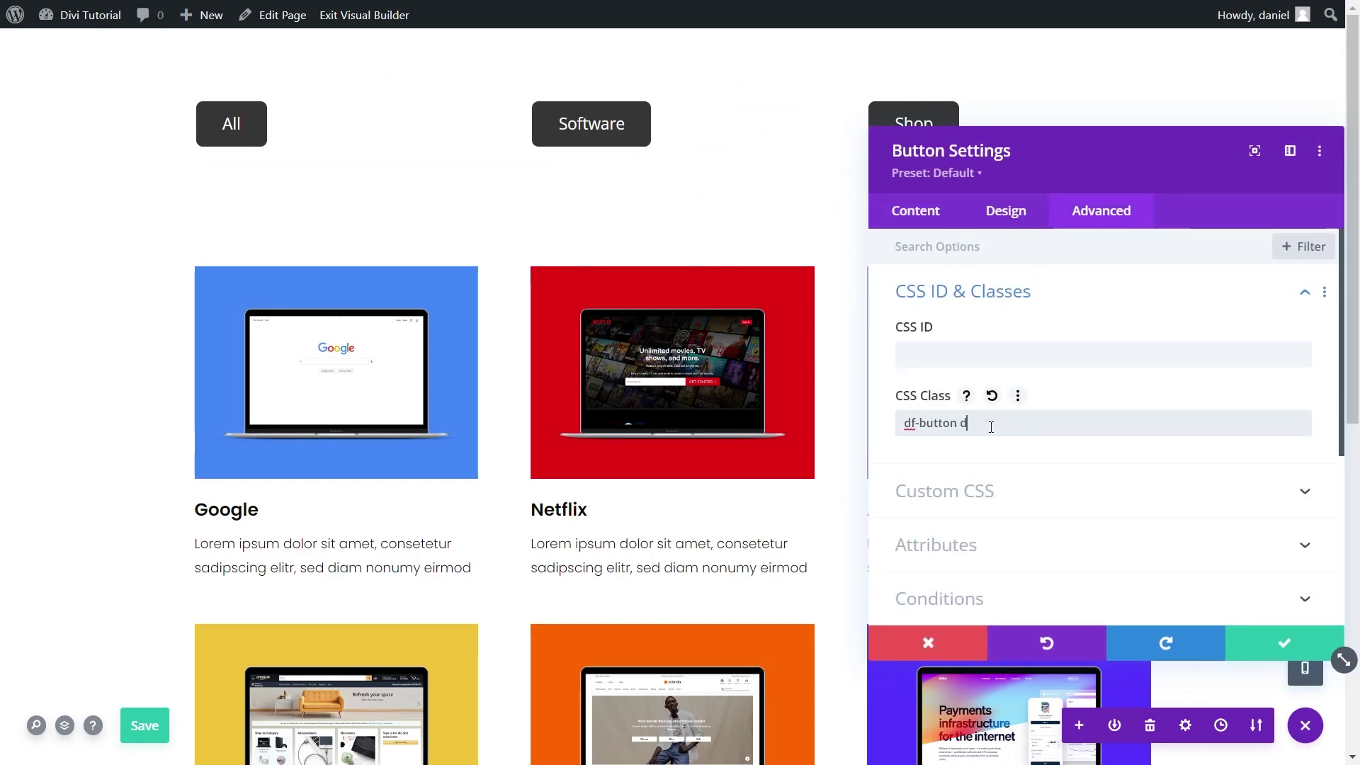
pyautogui.write('fc-software')
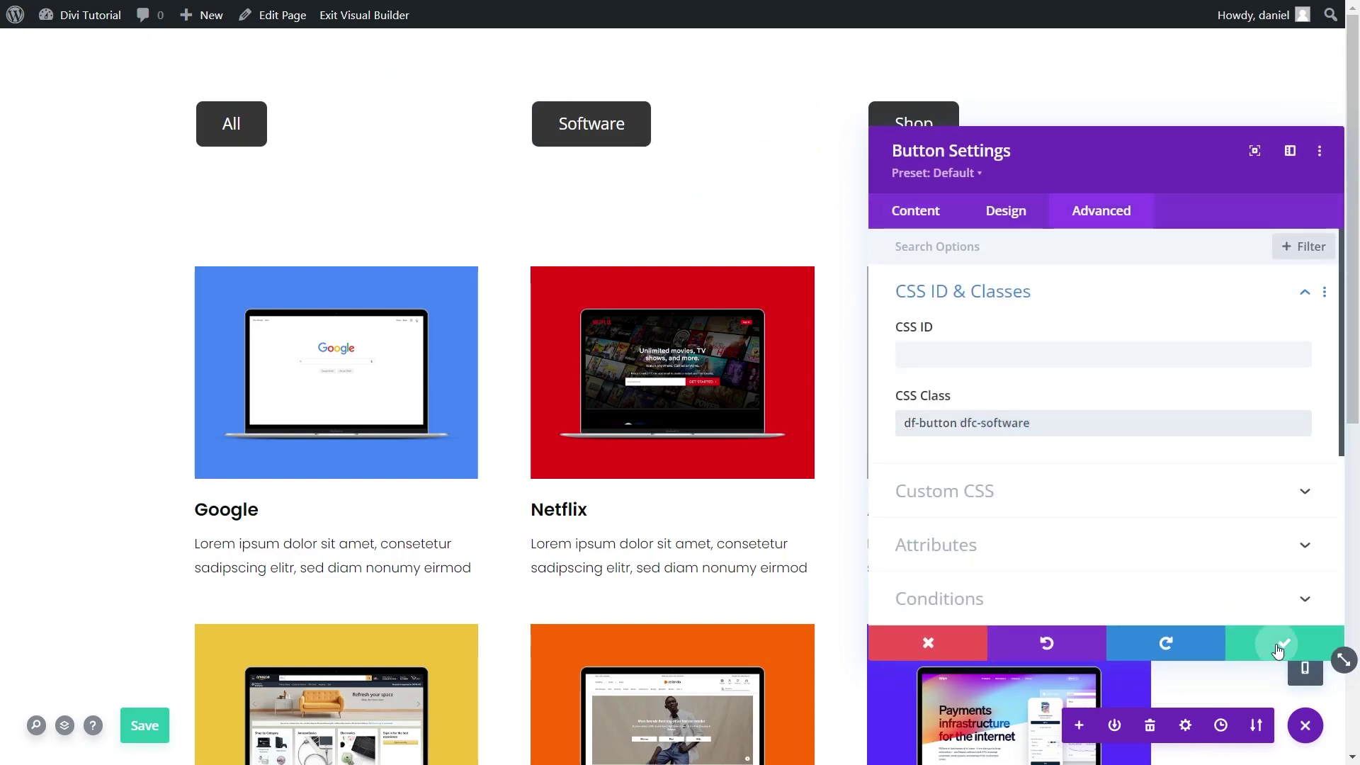
pyautogui.click(1284, 642)
# Edit the Shop button's CSS classes to 'df-button dfc-shop'.
pyautogui.click(971, 111)
pyautogui.click(1101, 210)
pyautogui.click(1023, 310)
pyautogui.click(974, 423)
pyautogui.write('df')
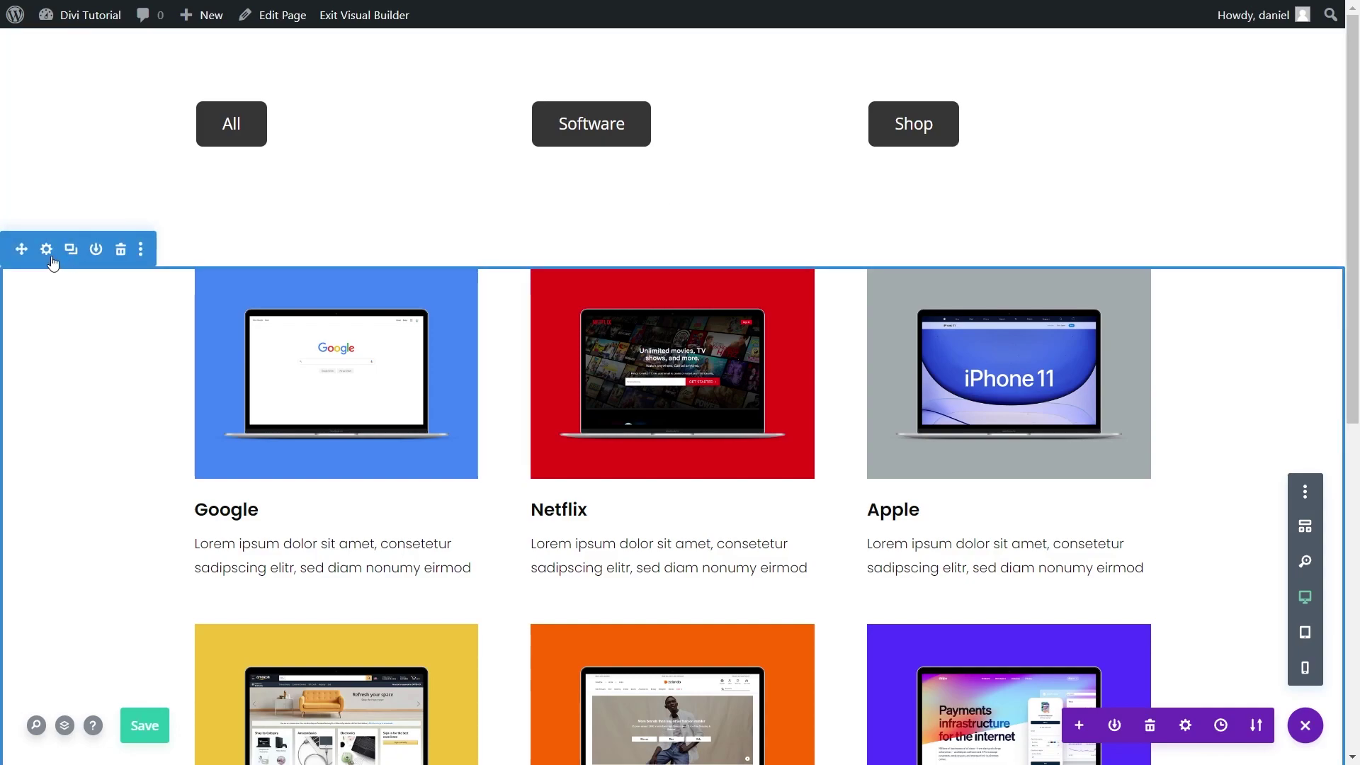
# Set the project grid section's CSS class to df-area and save.
pyautogui.click(49, 260)
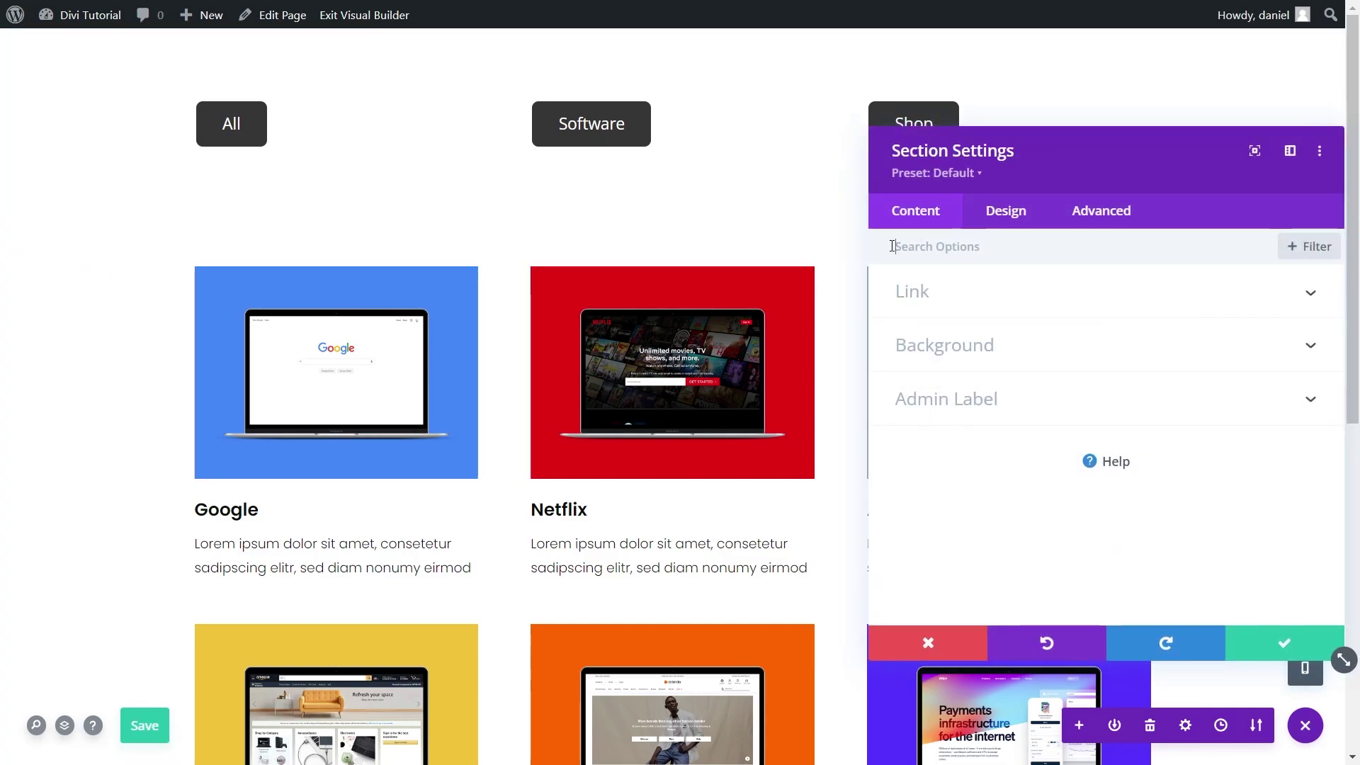
pyautogui.click(1069, 207)
pyautogui.click(1015, 292)
pyautogui.click(970, 422)
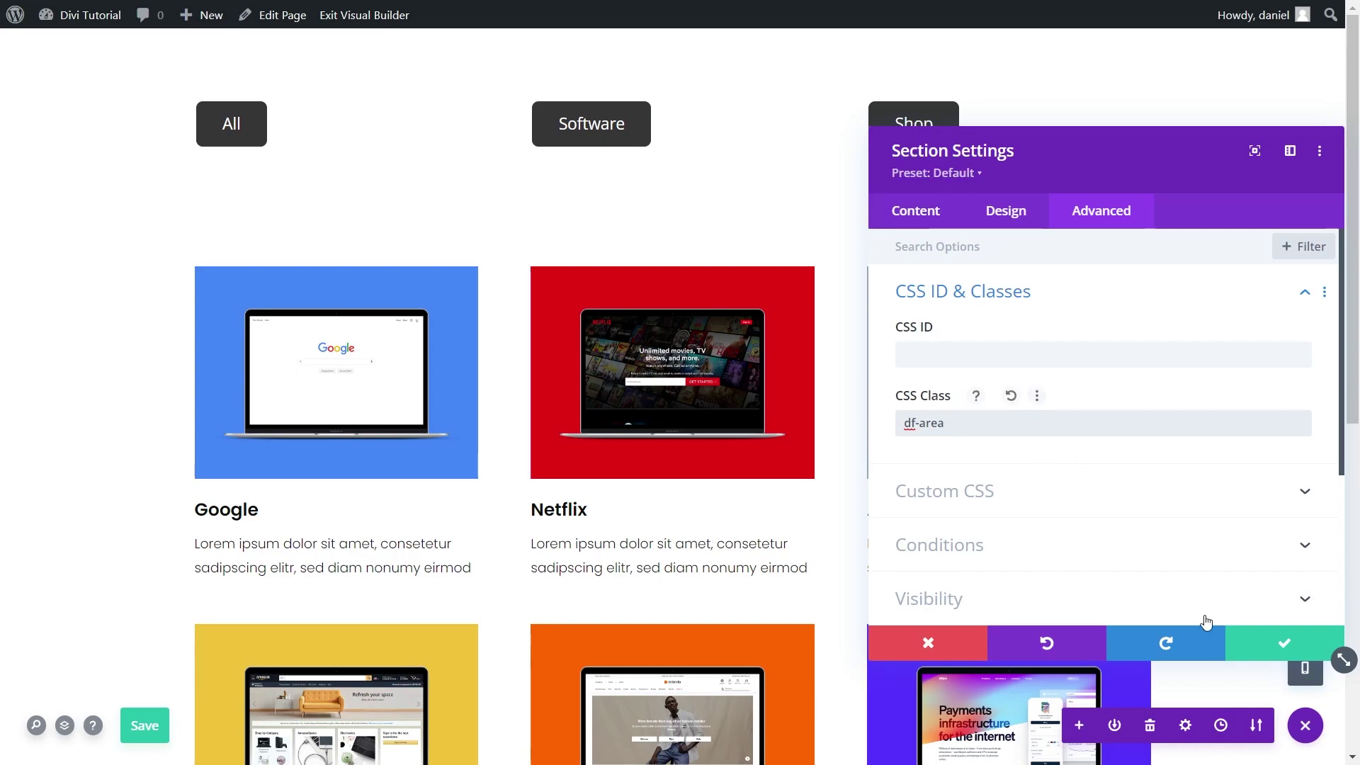
pyautogui.click(1280, 644)
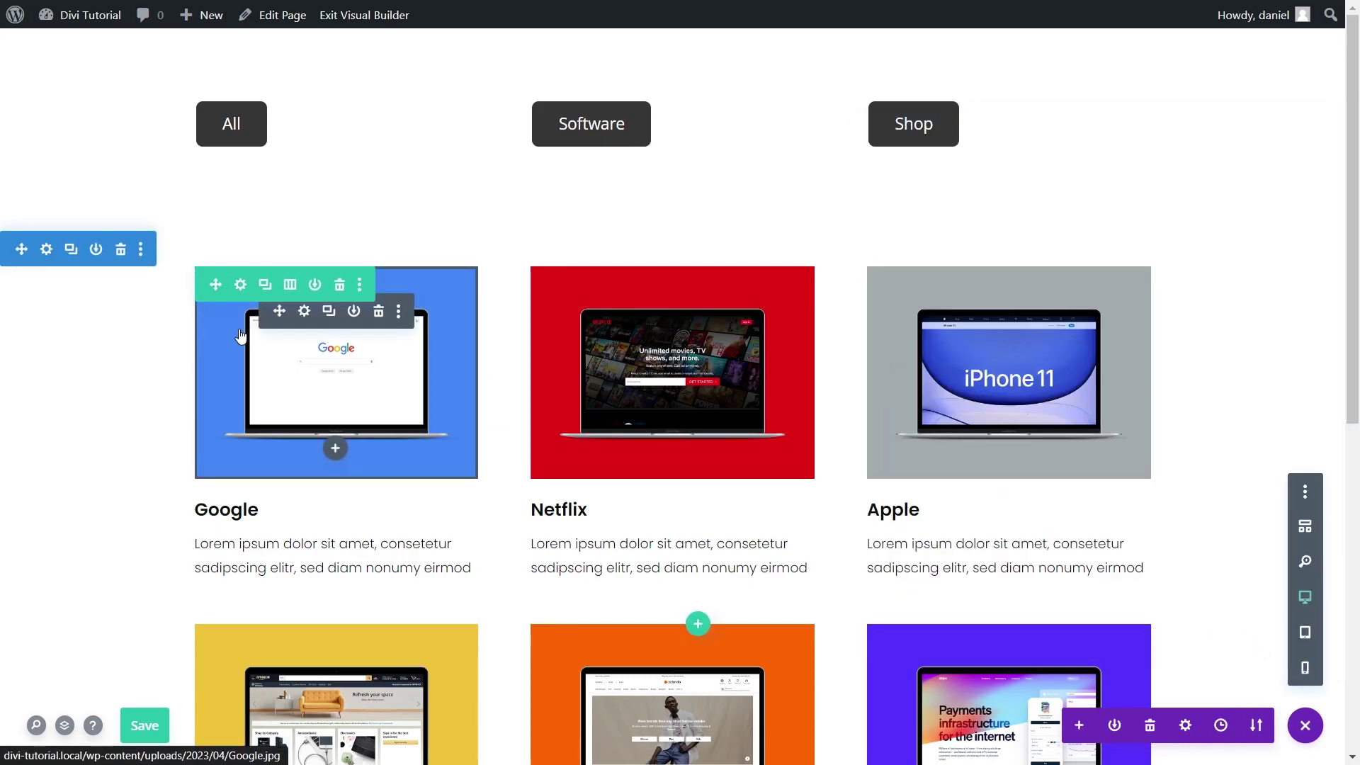
# Add the dfc-software CSS class to the Google column's Advanced settings and confirm.
pyautogui.click(241, 284)
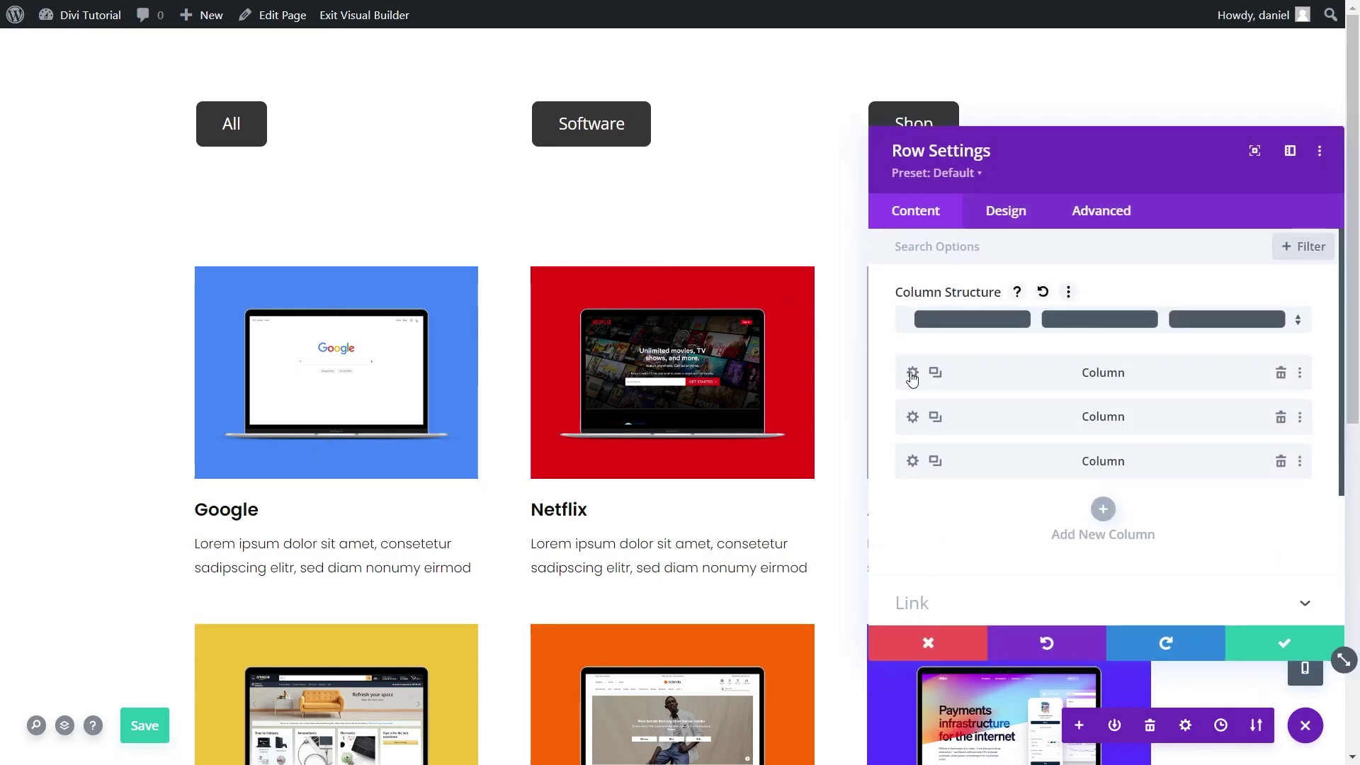
pyautogui.click(912, 375)
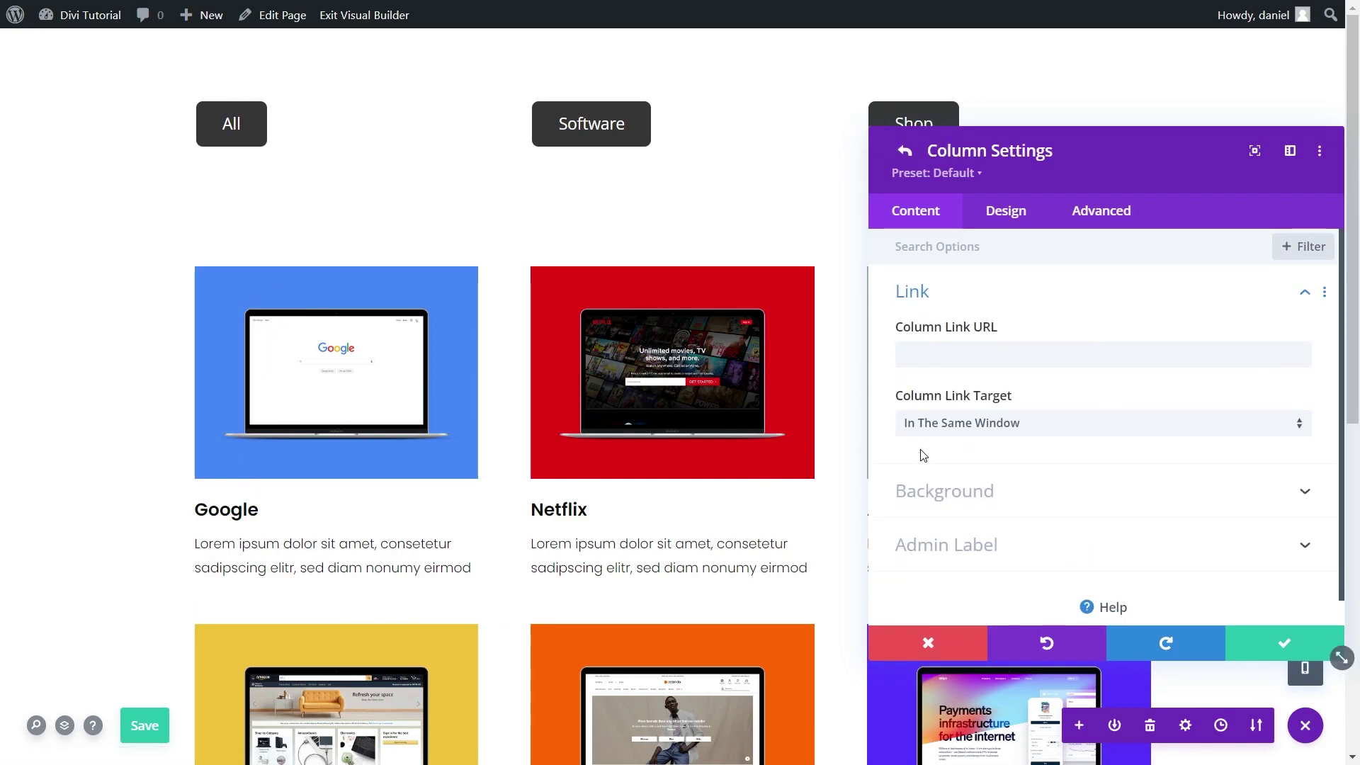
pyautogui.moveTo(1095, 354)
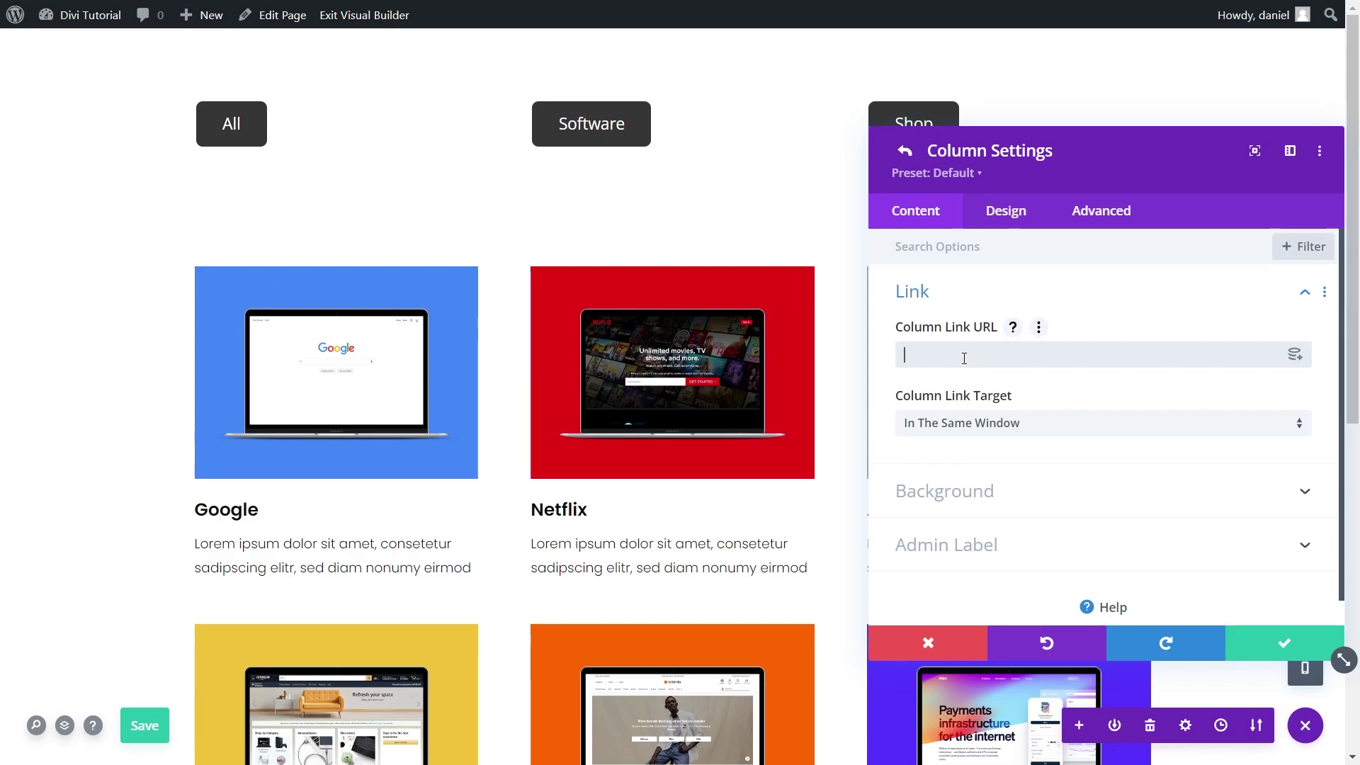
pyautogui.click(1089, 218)
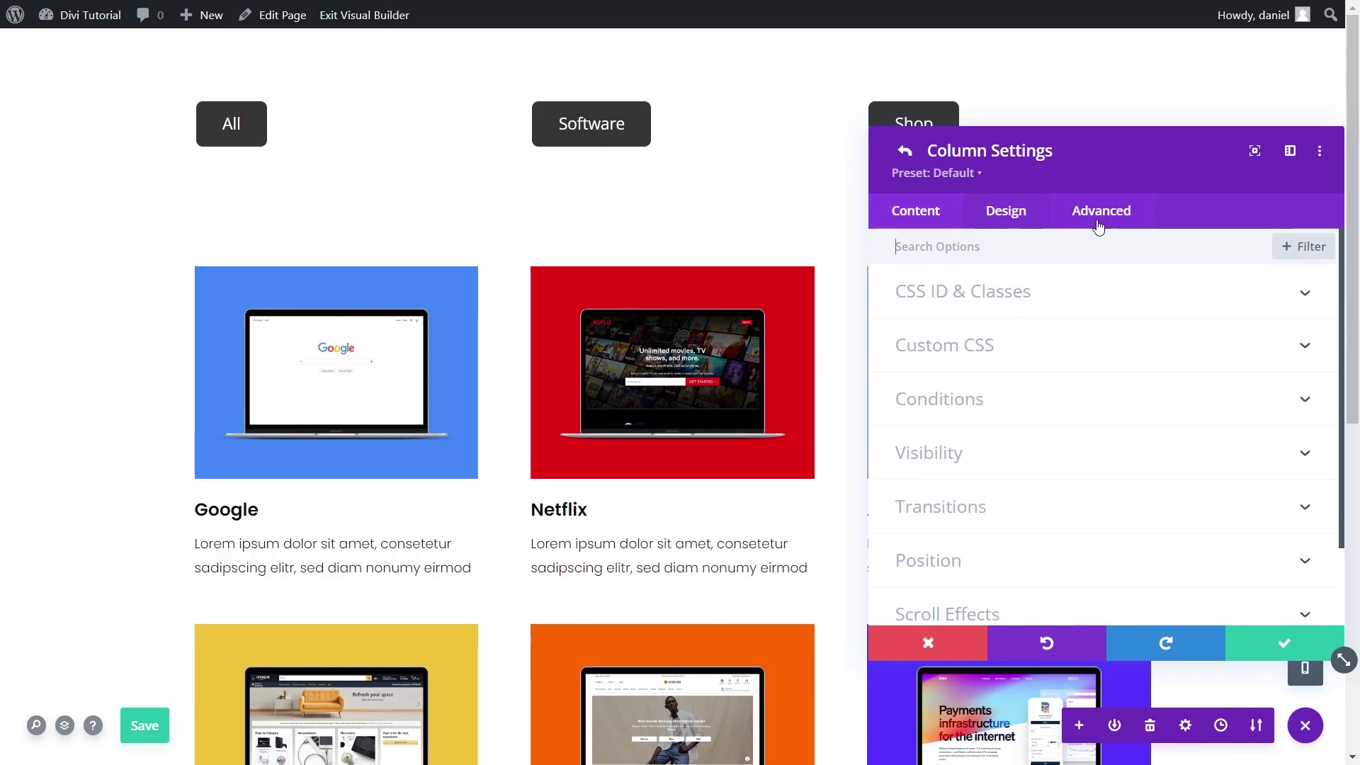
pyautogui.click(990, 294)
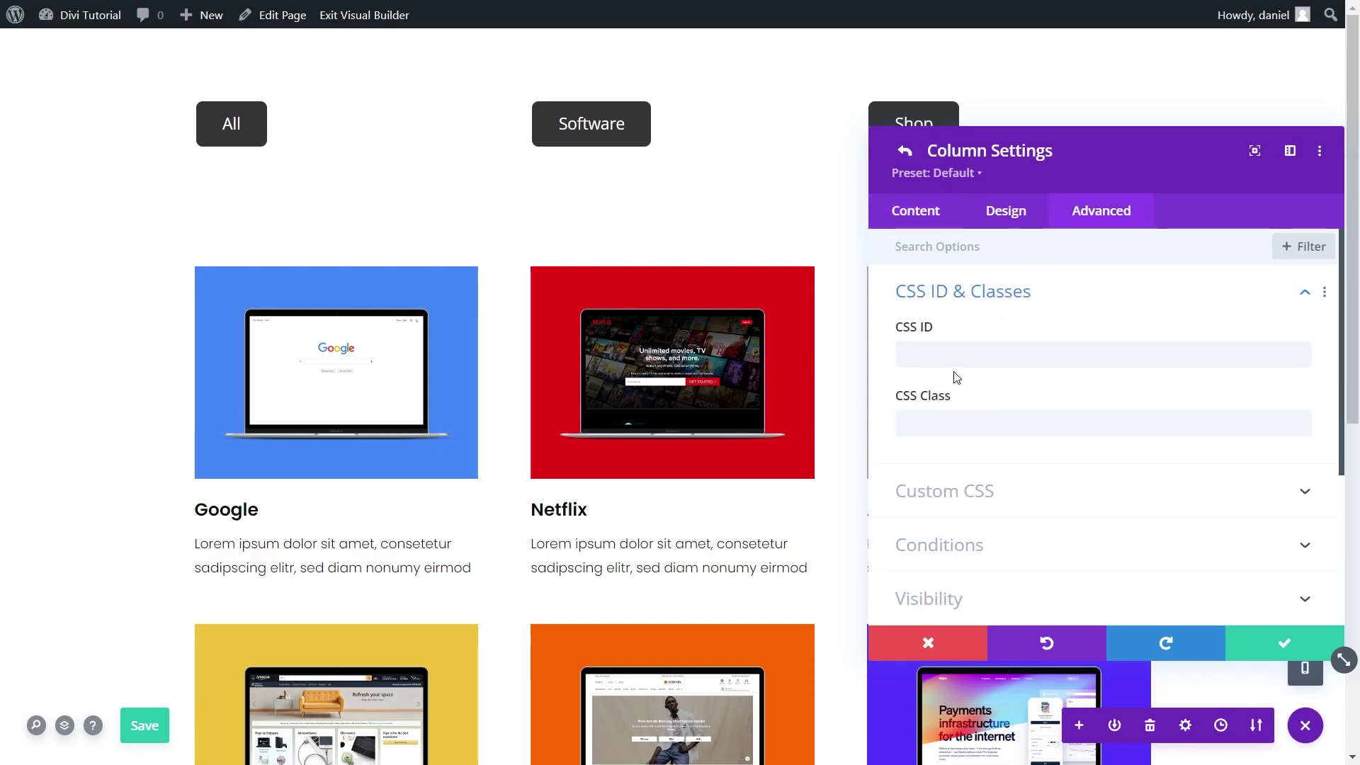
pyautogui.click(953, 417)
pyautogui.write('dfc-software')
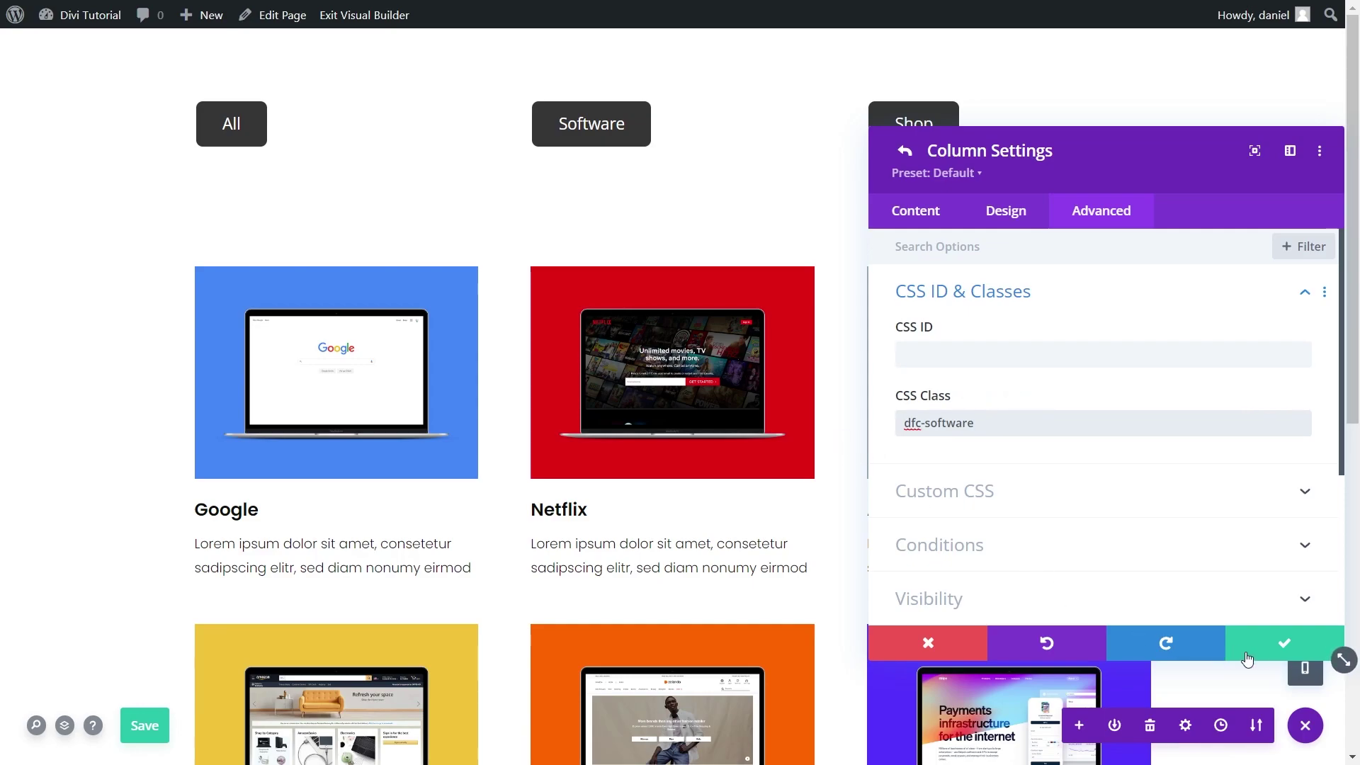
pyautogui.click(1284, 641)
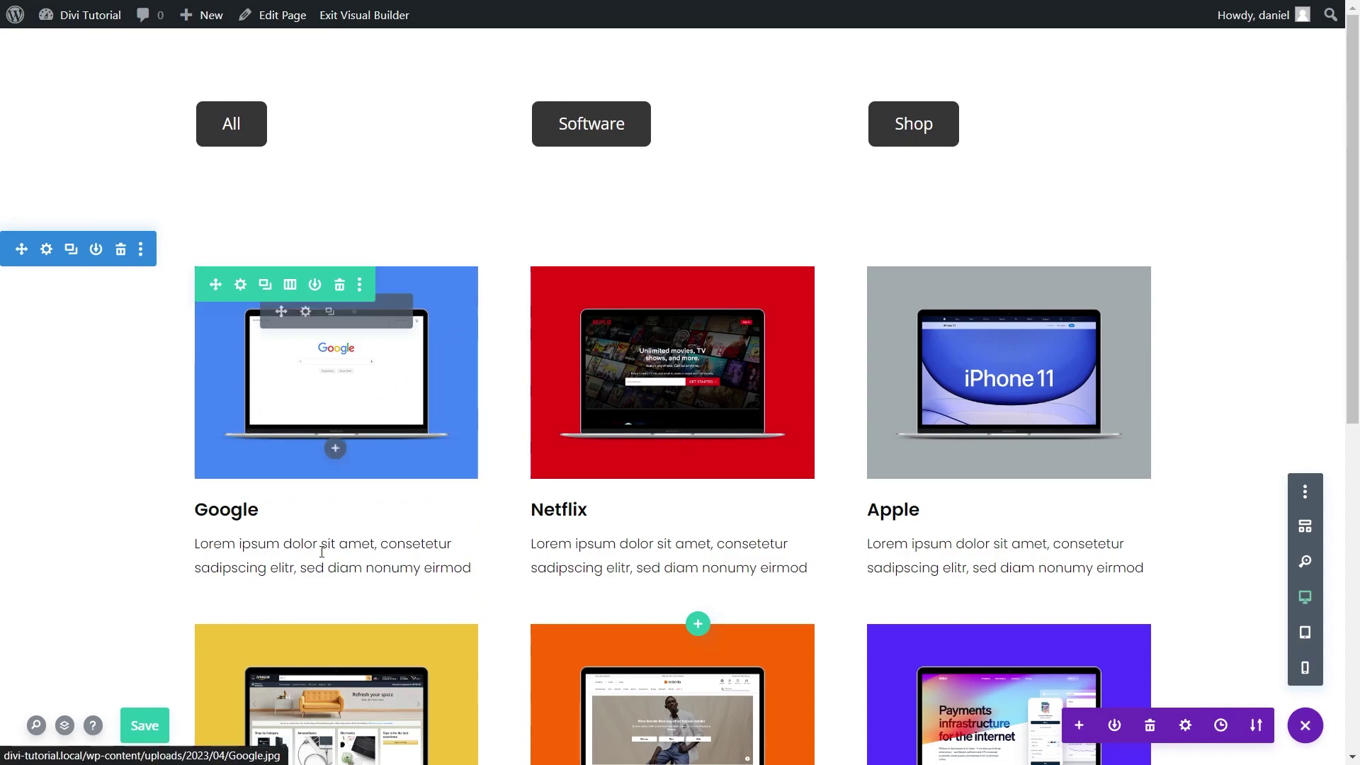
# Save the page, exit the builder, and test the Software and All filters live.
pyautogui.click(147, 722)
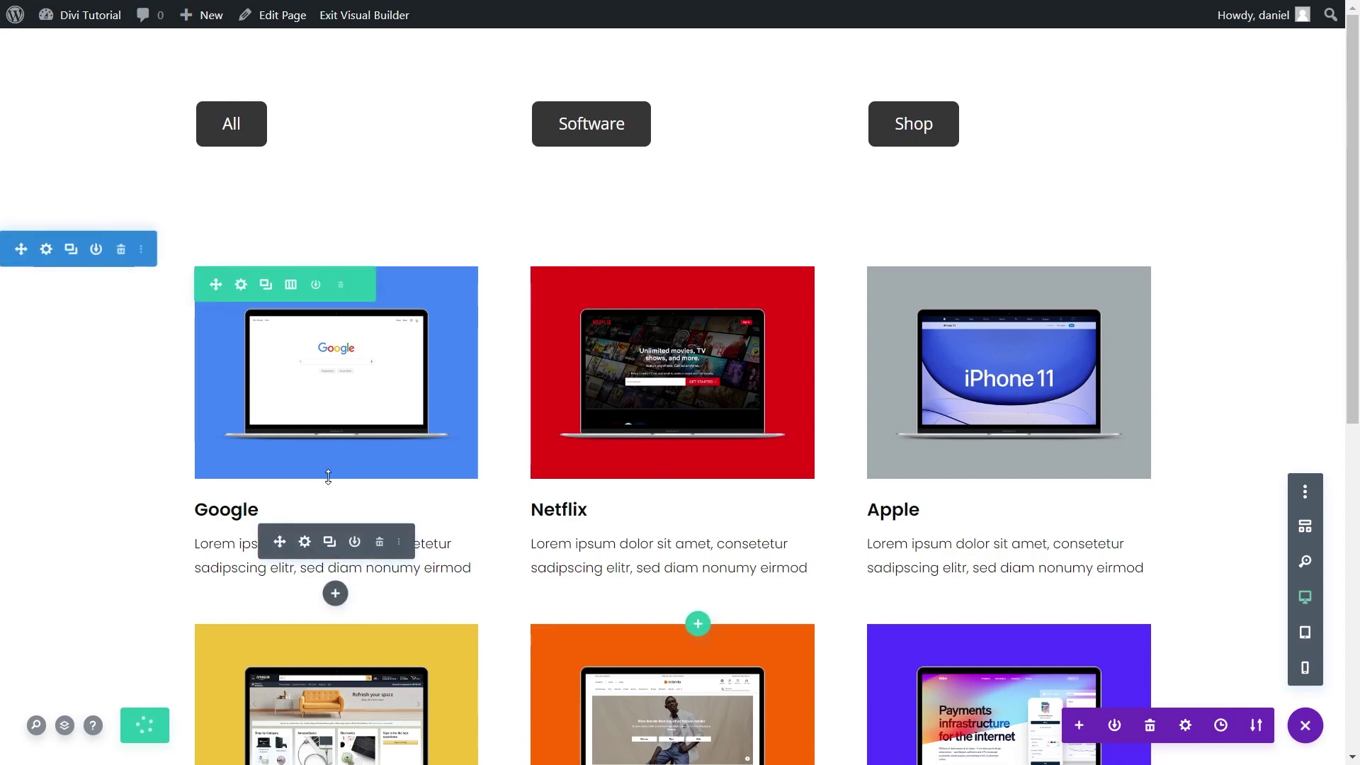
pyautogui.click(365, 15)
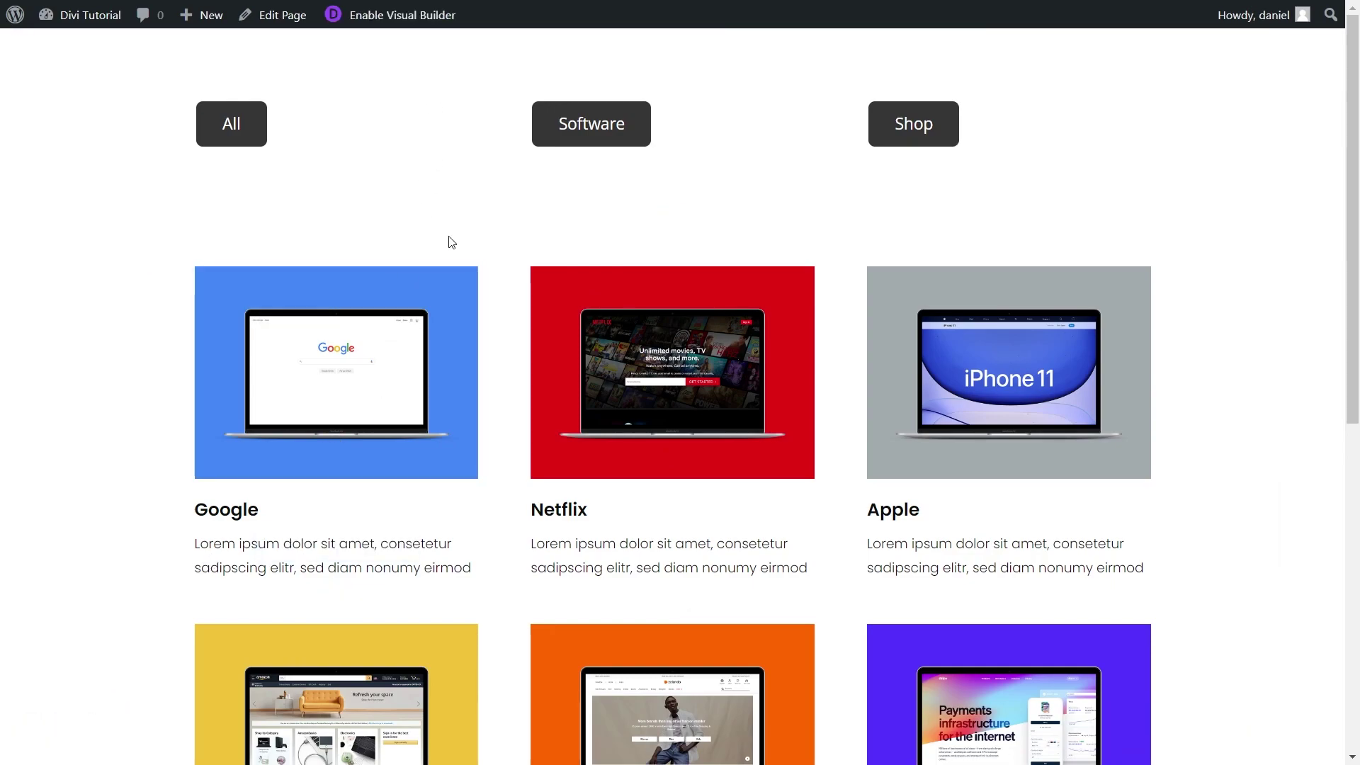
pyautogui.click(583, 139)
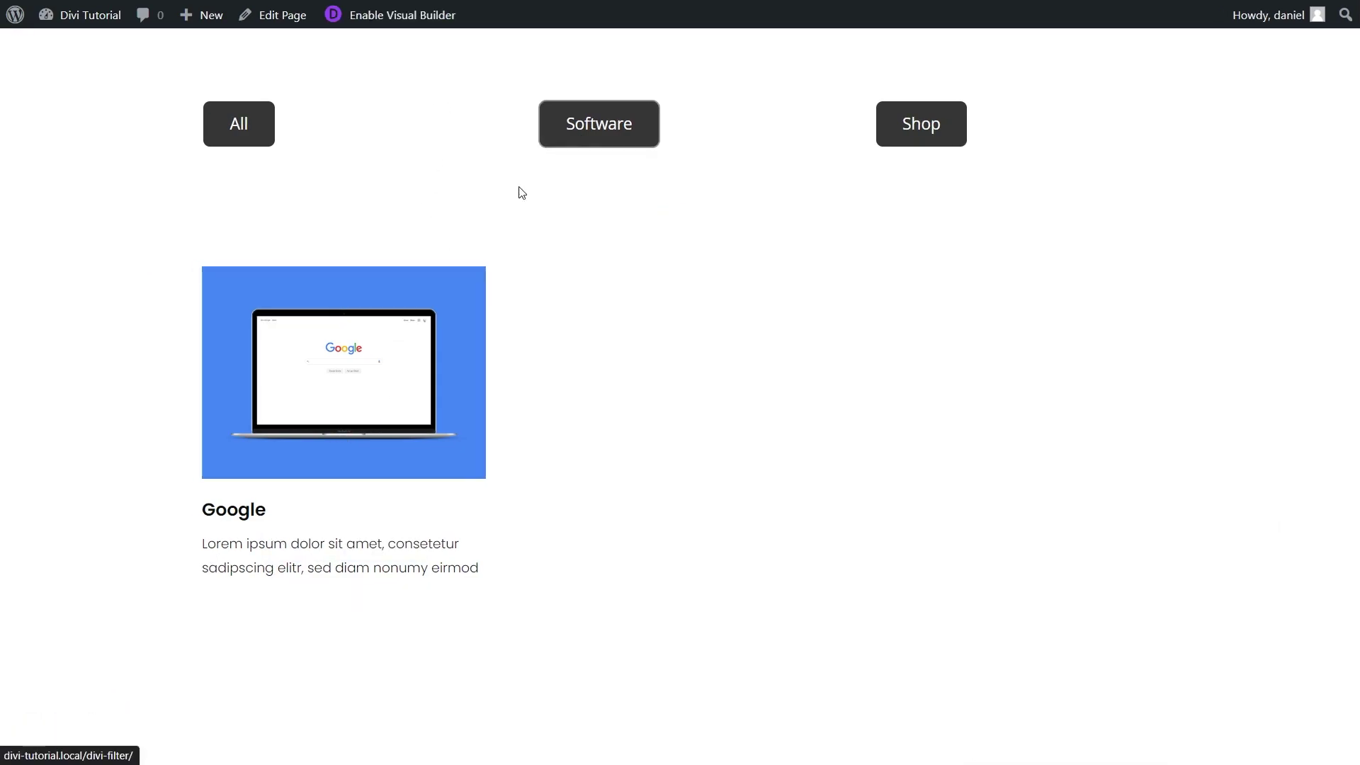
pyautogui.click(243, 137)
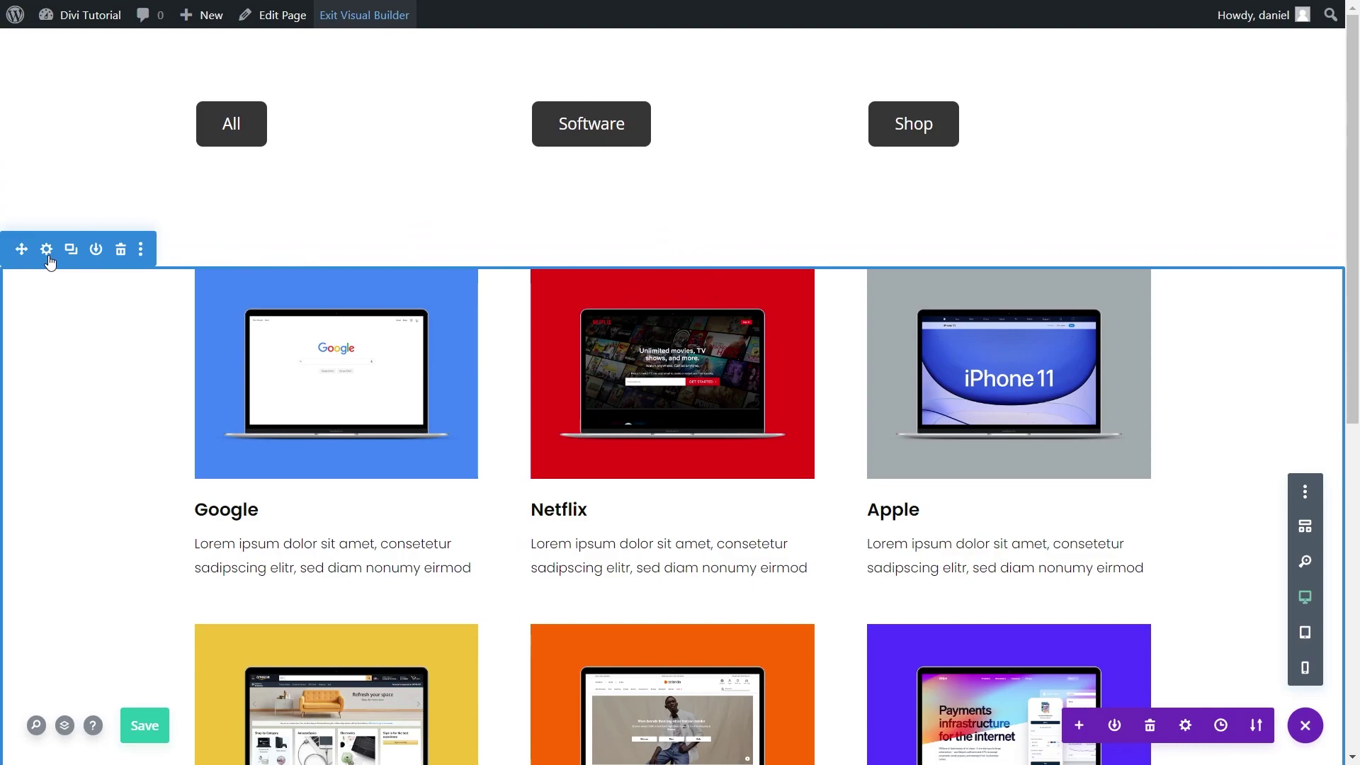
pyautogui.moveTo(243, 292)
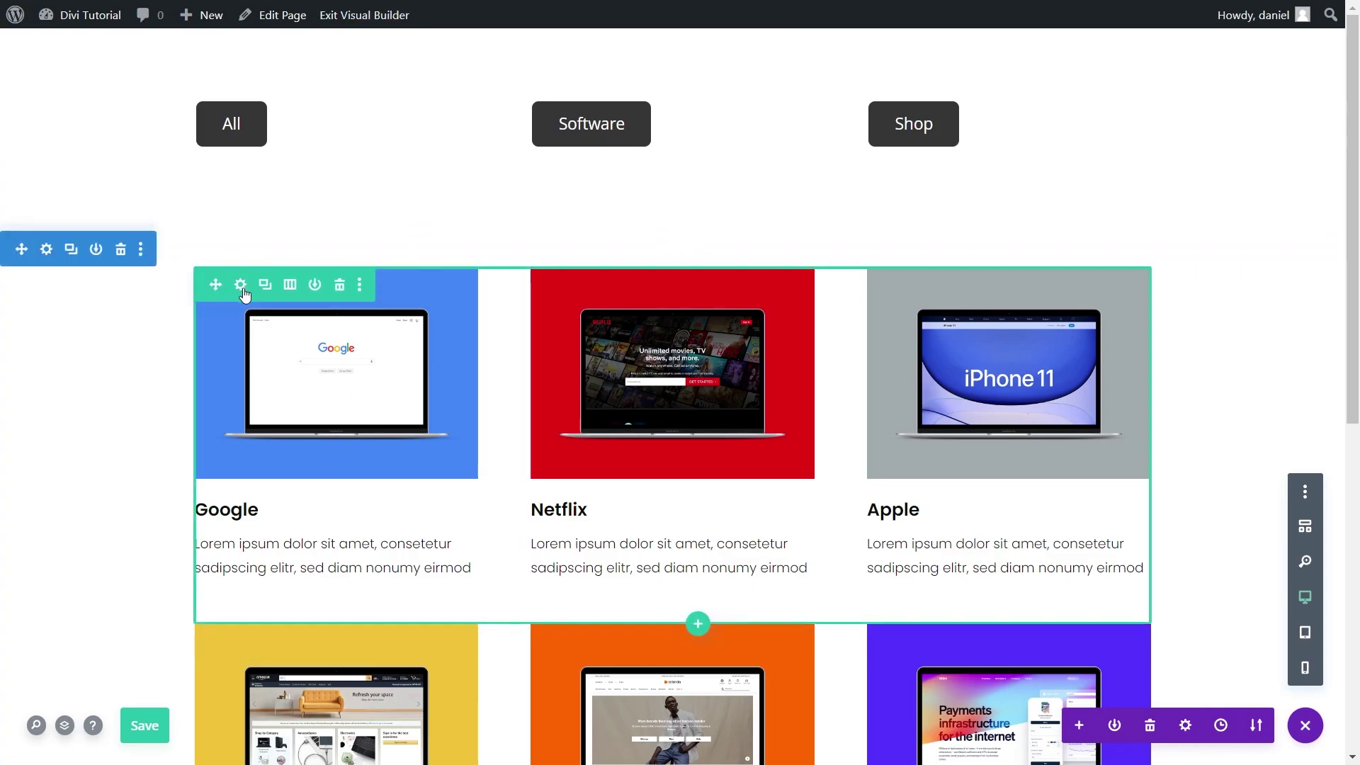
# Open the Netflix column's advanced class options from the project row settings.
pyautogui.click(241, 284)
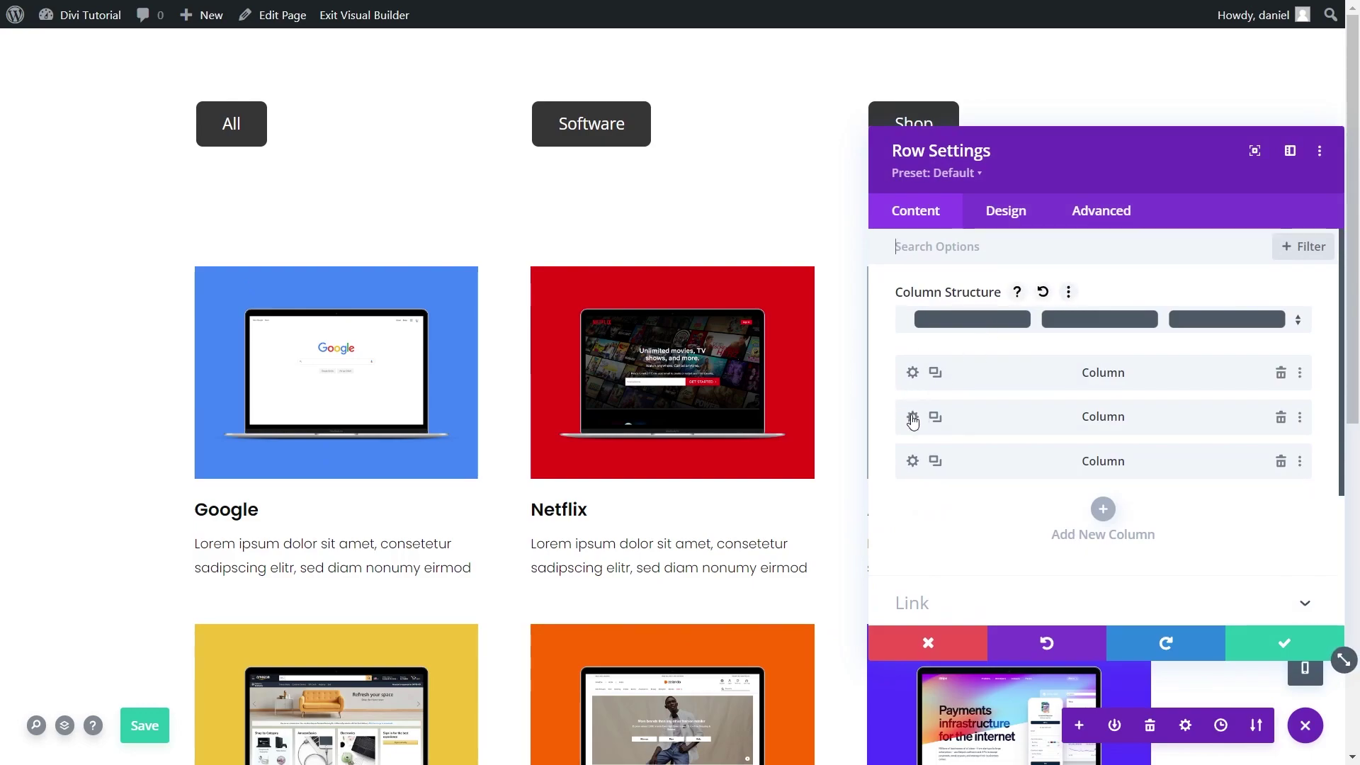
pyautogui.click(912, 417)
pyautogui.click(1103, 217)
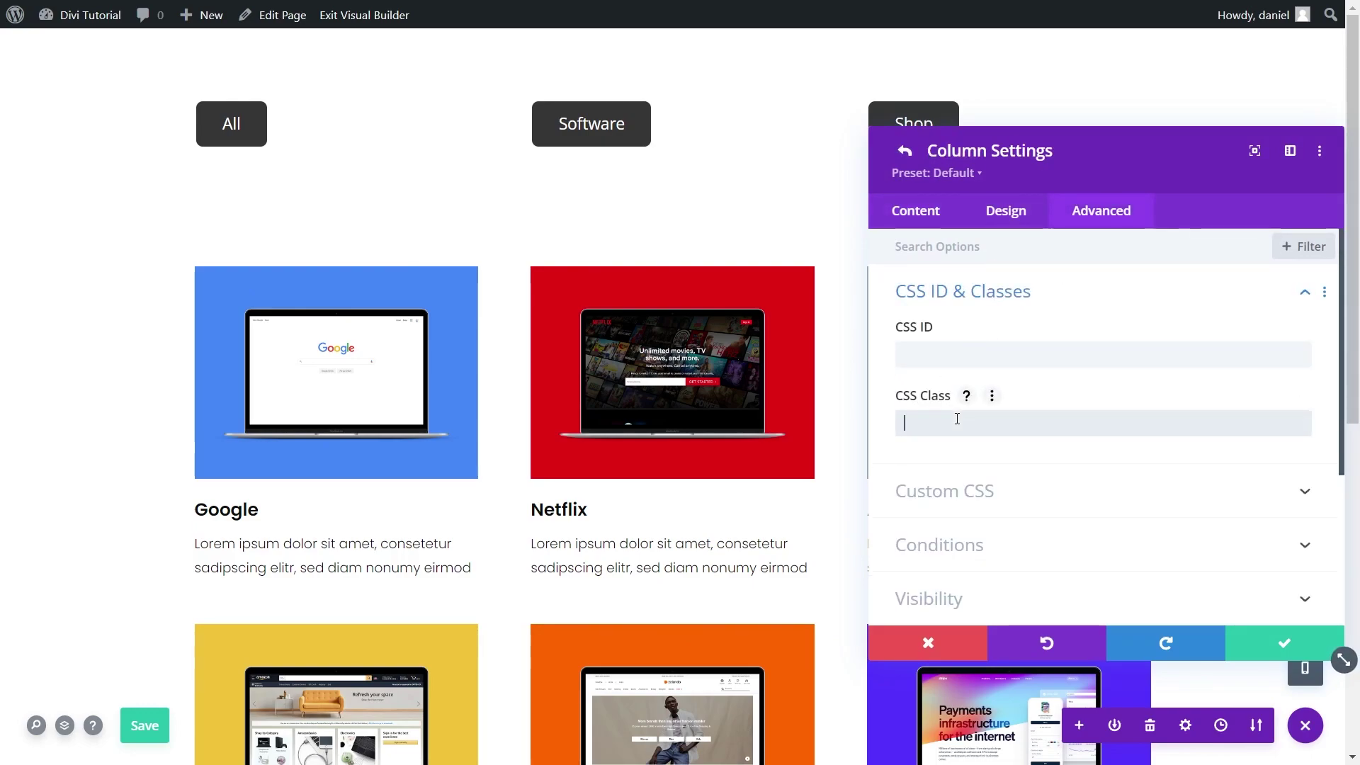
pyautogui.write('df')
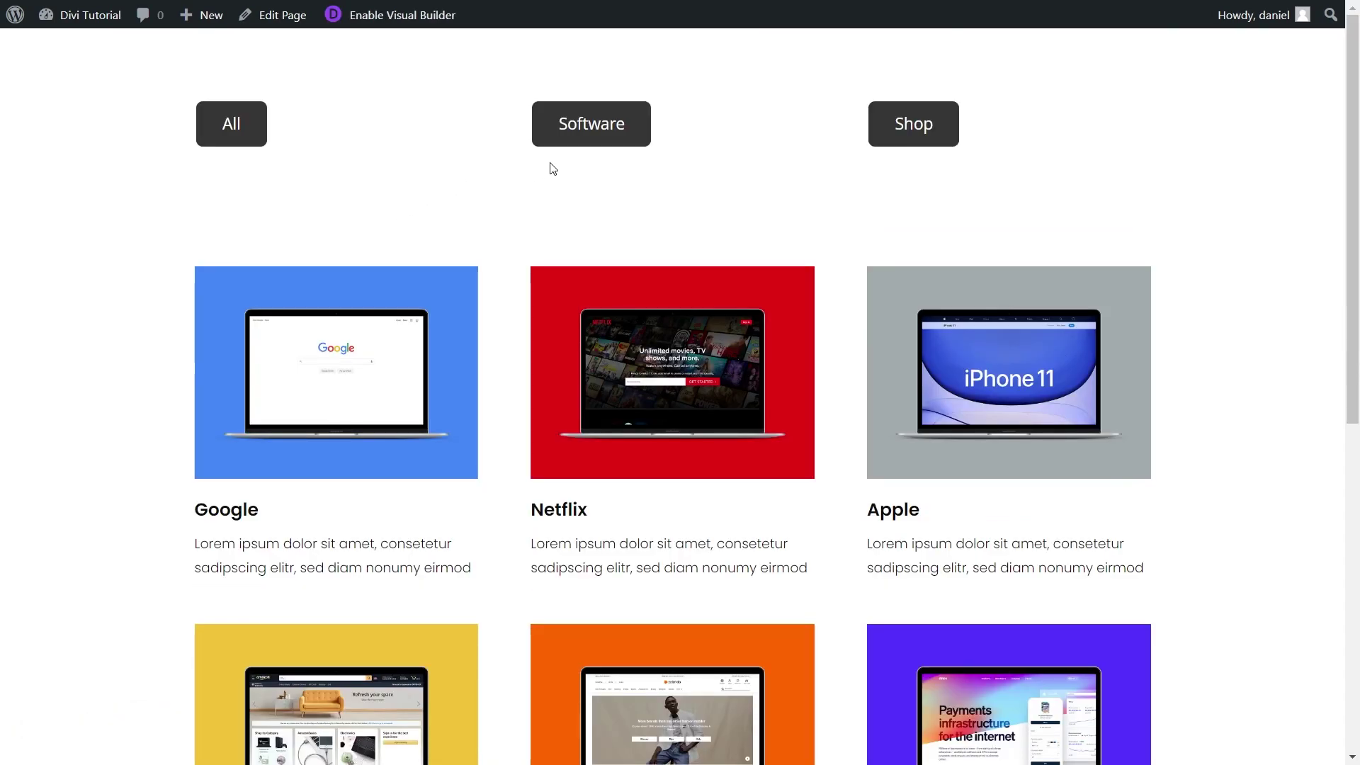
# Cycle through the Software, Shop and All filters on the live project grid.
pyautogui.click(586, 142)
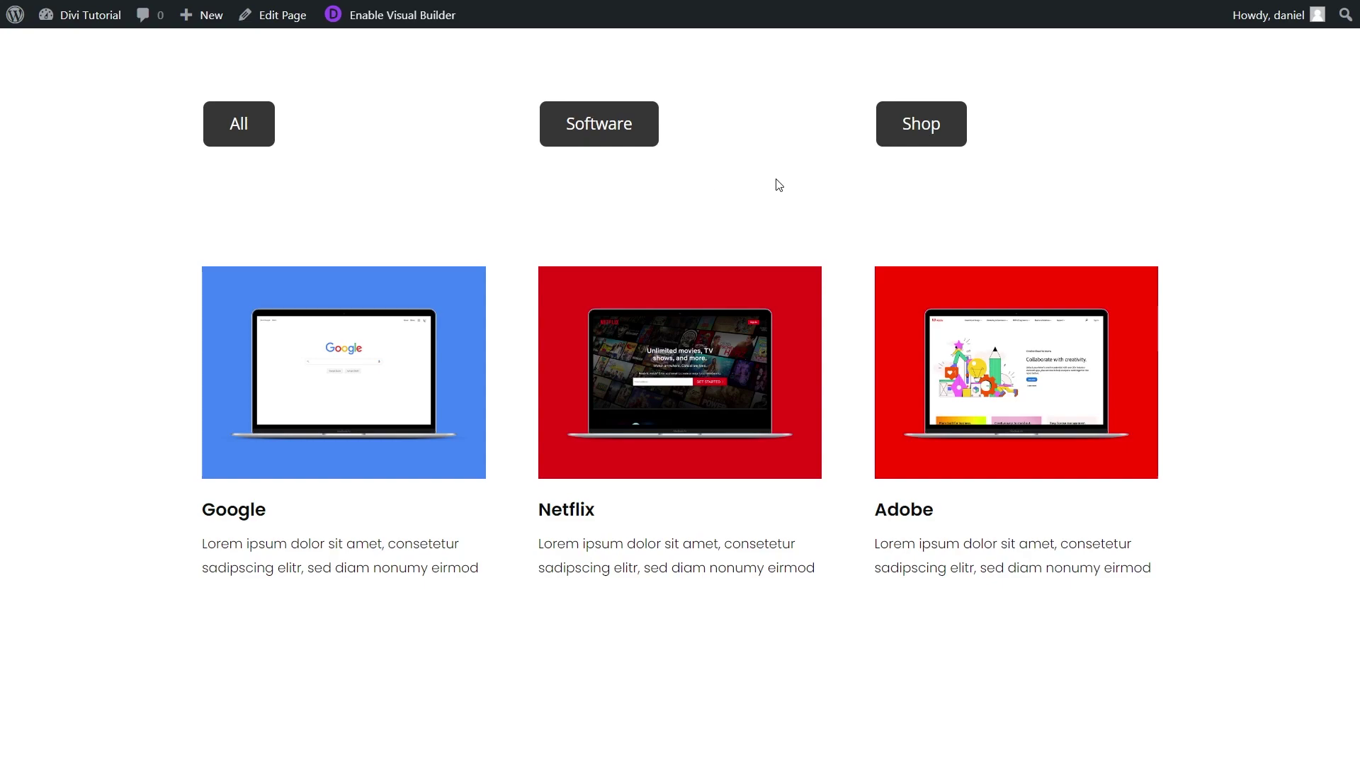
pyautogui.click(905, 138)
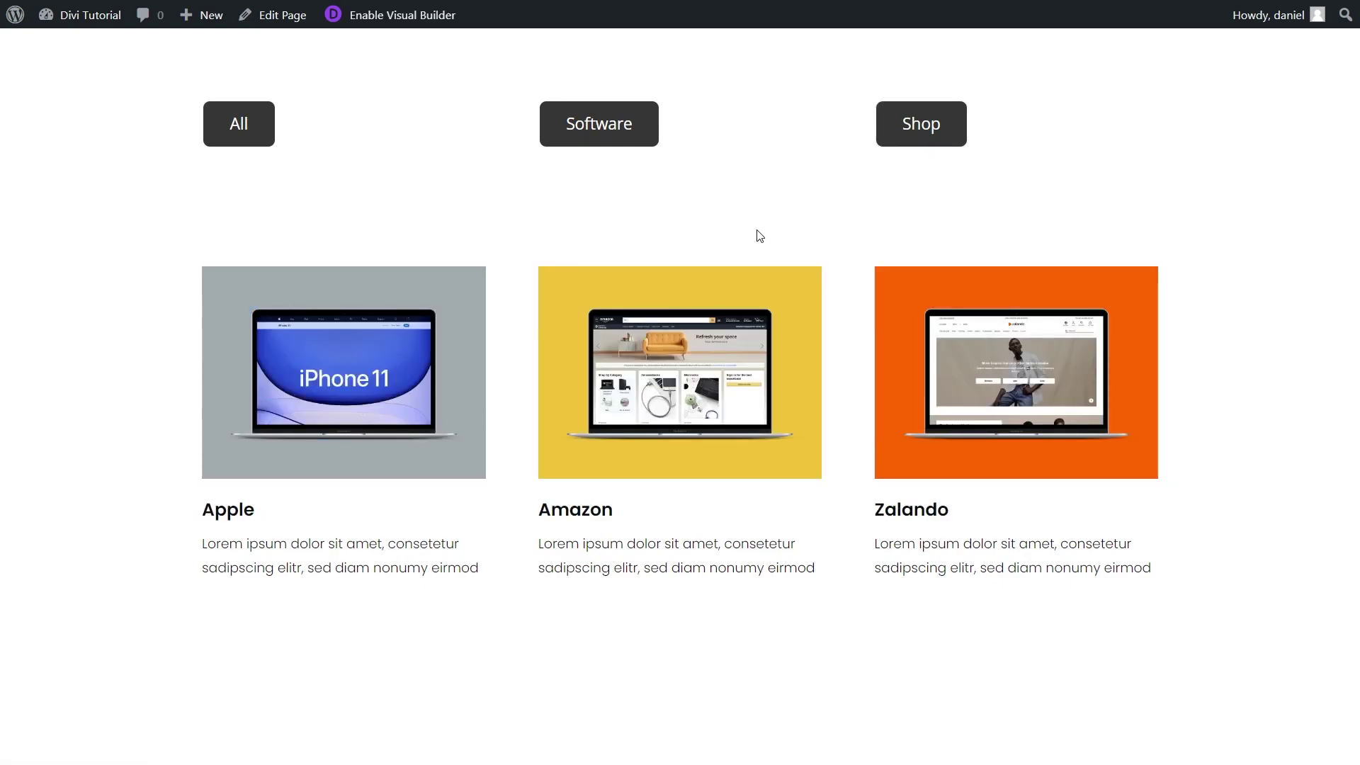
pyautogui.click(256, 138)
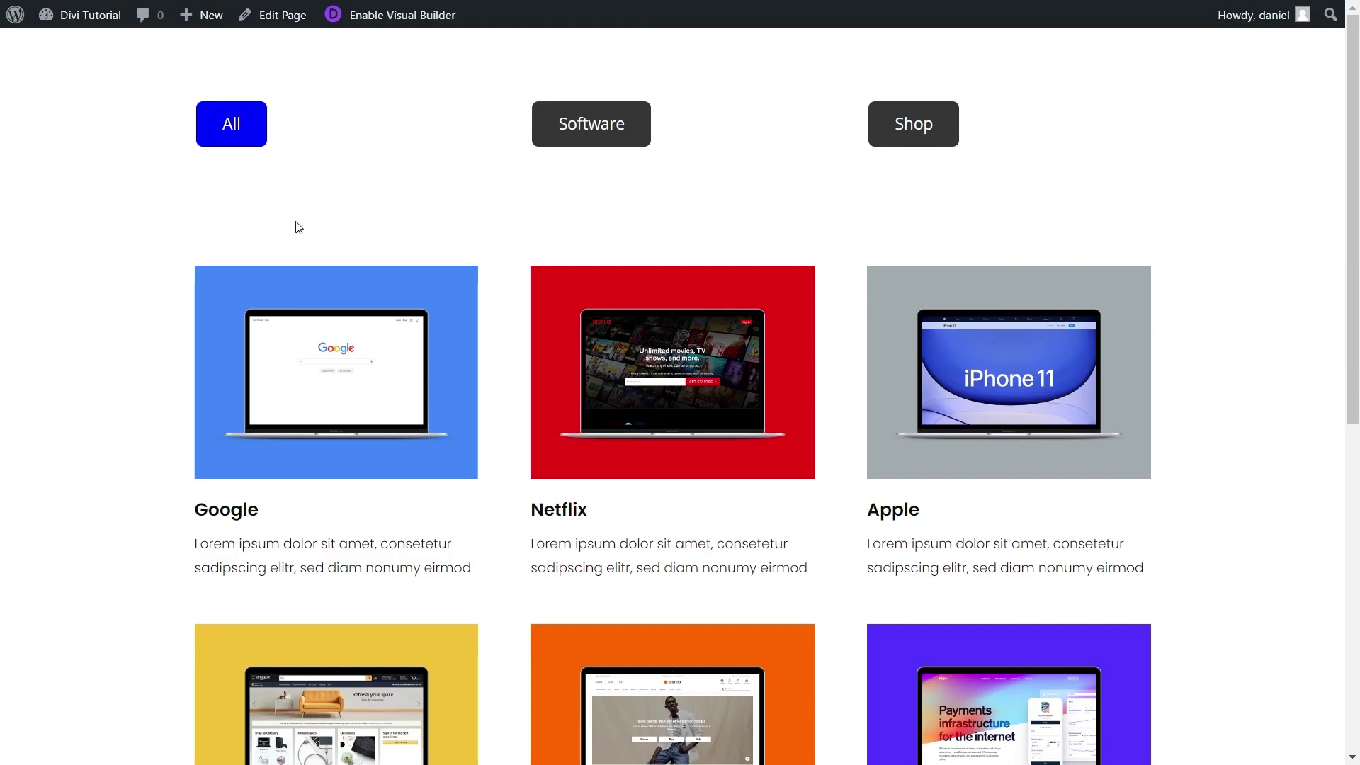
pyautogui.click(563, 153)
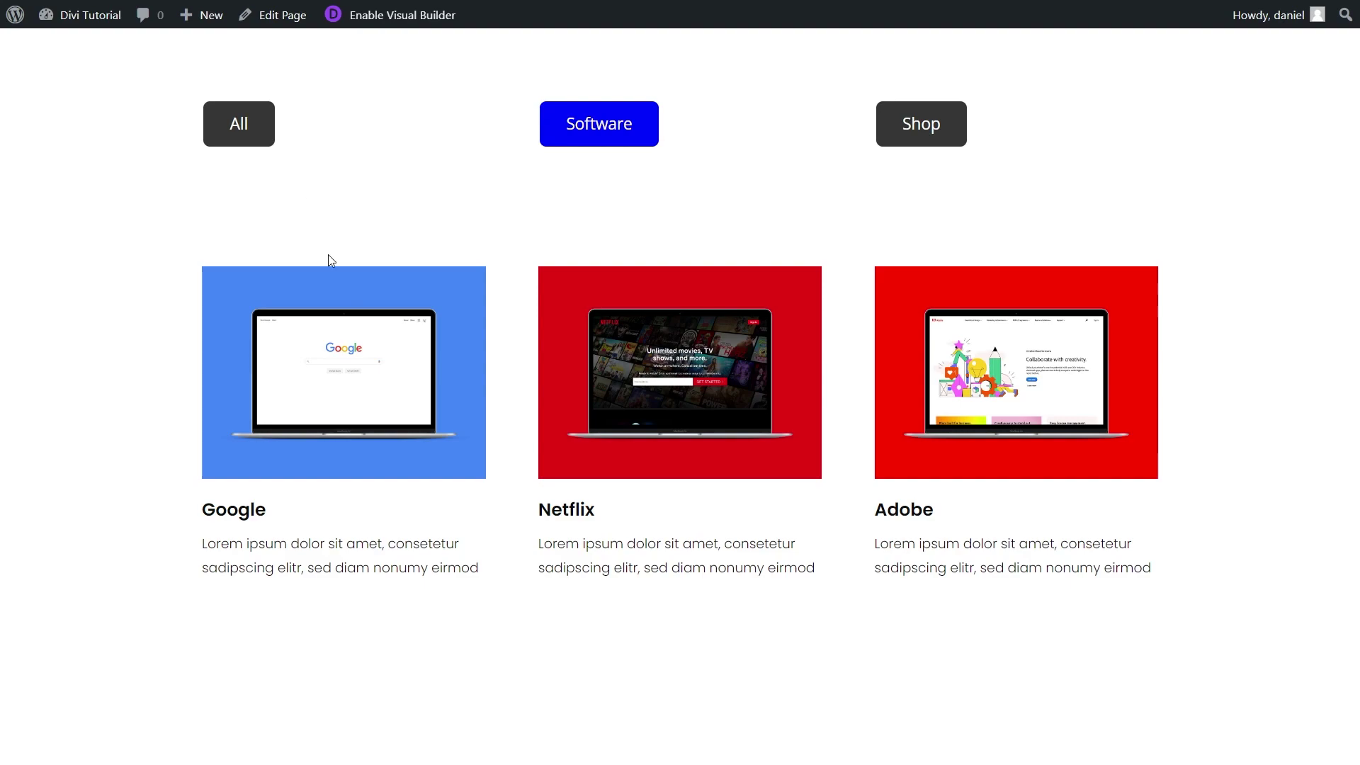
pyautogui.click(253, 136)
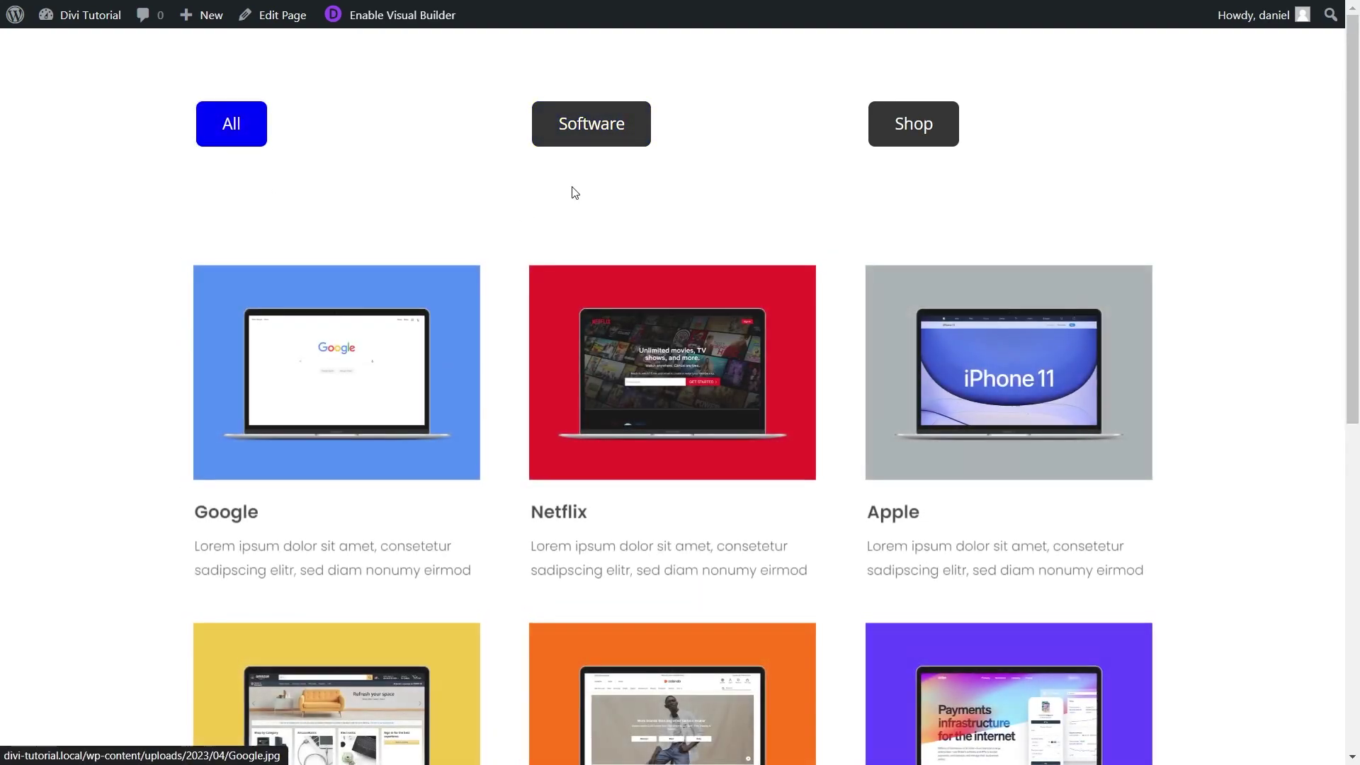
pyautogui.click(606, 136)
# Filter the grid to Shop, then set the Restaurant Finder to Chinese in Spain.
pyautogui.click(883, 138)
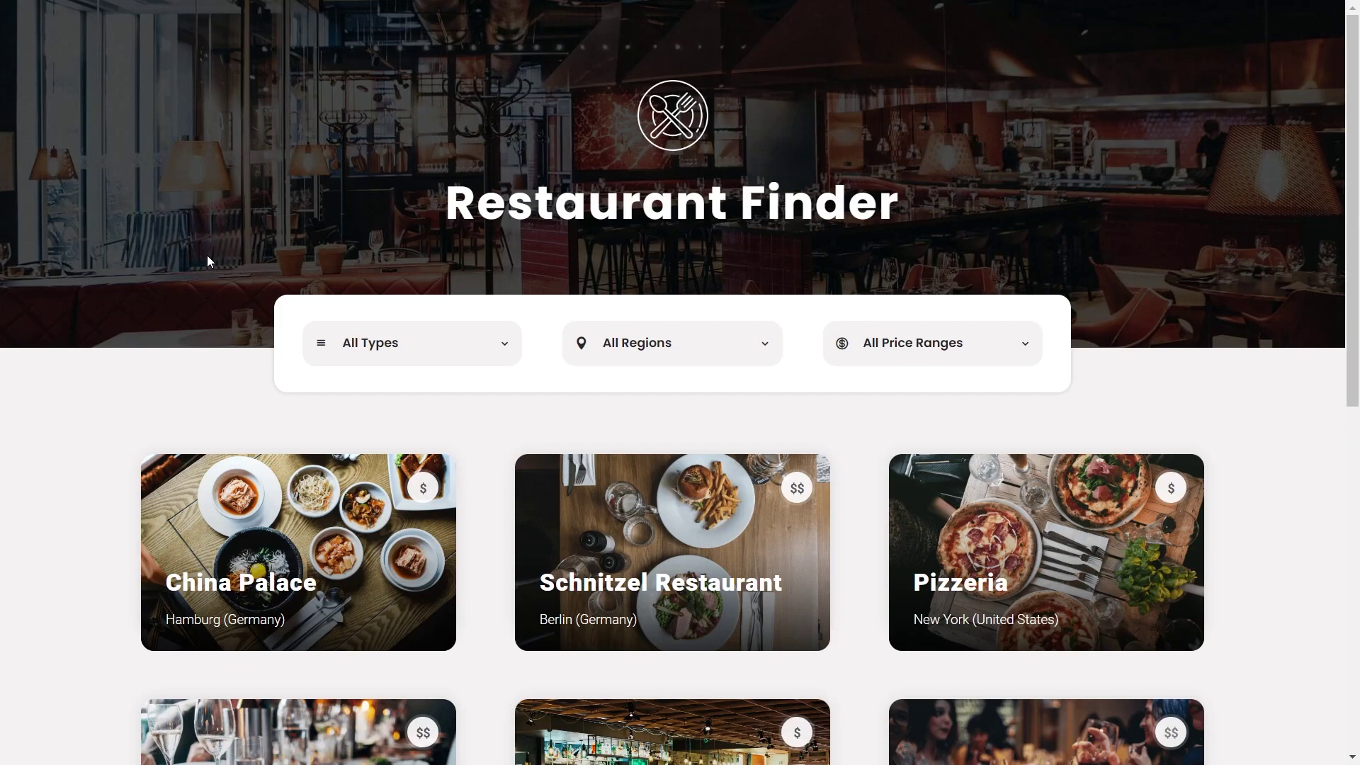
pyautogui.scroll(-1, 188, 260)
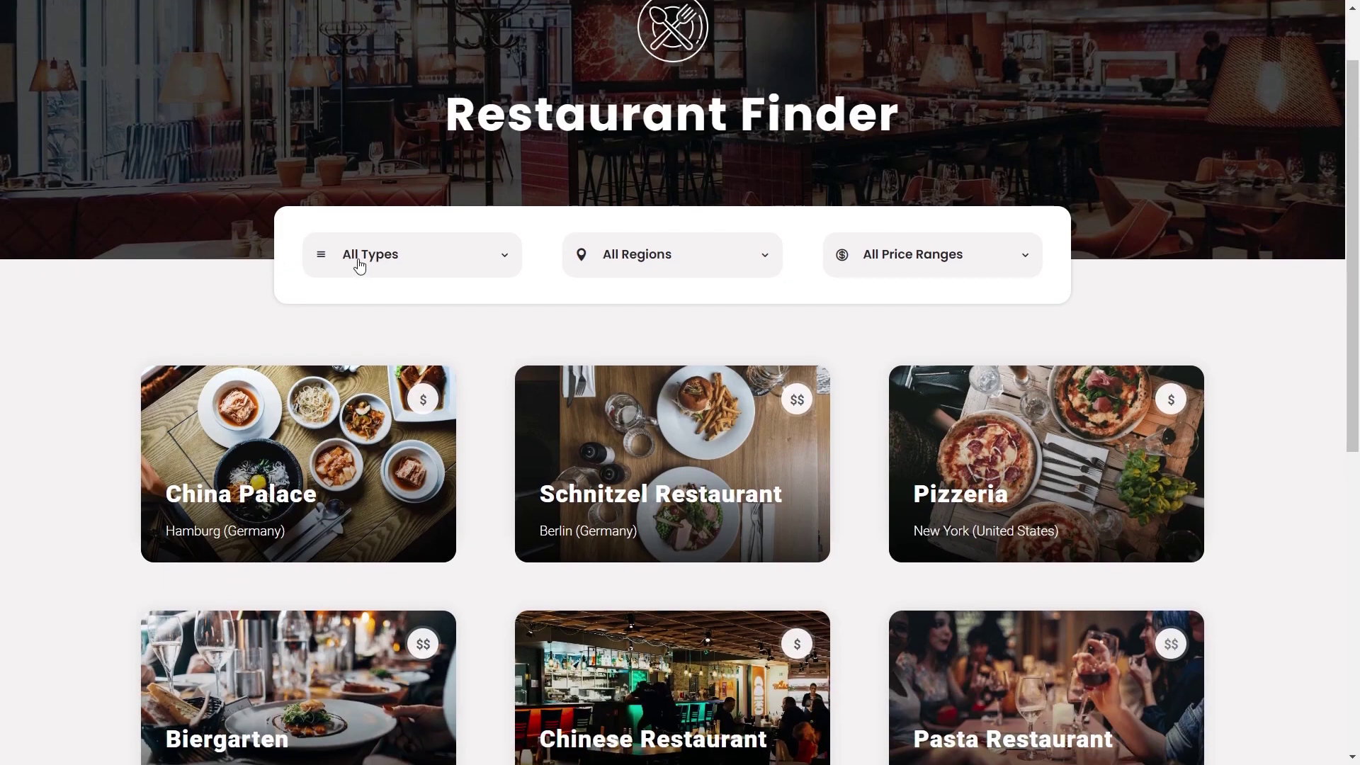
pyautogui.click(386, 264)
pyautogui.click(366, 340)
pyautogui.click(619, 260)
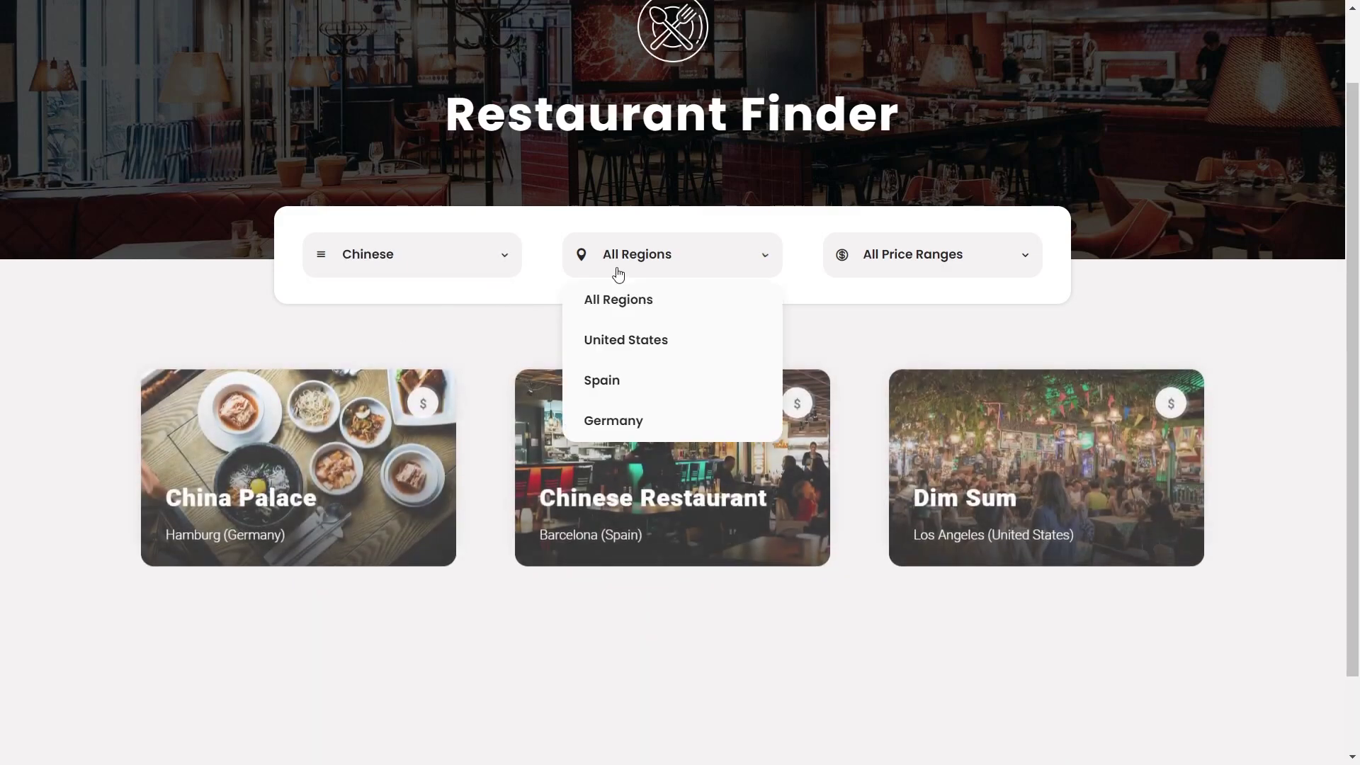
pyautogui.click(630, 379)
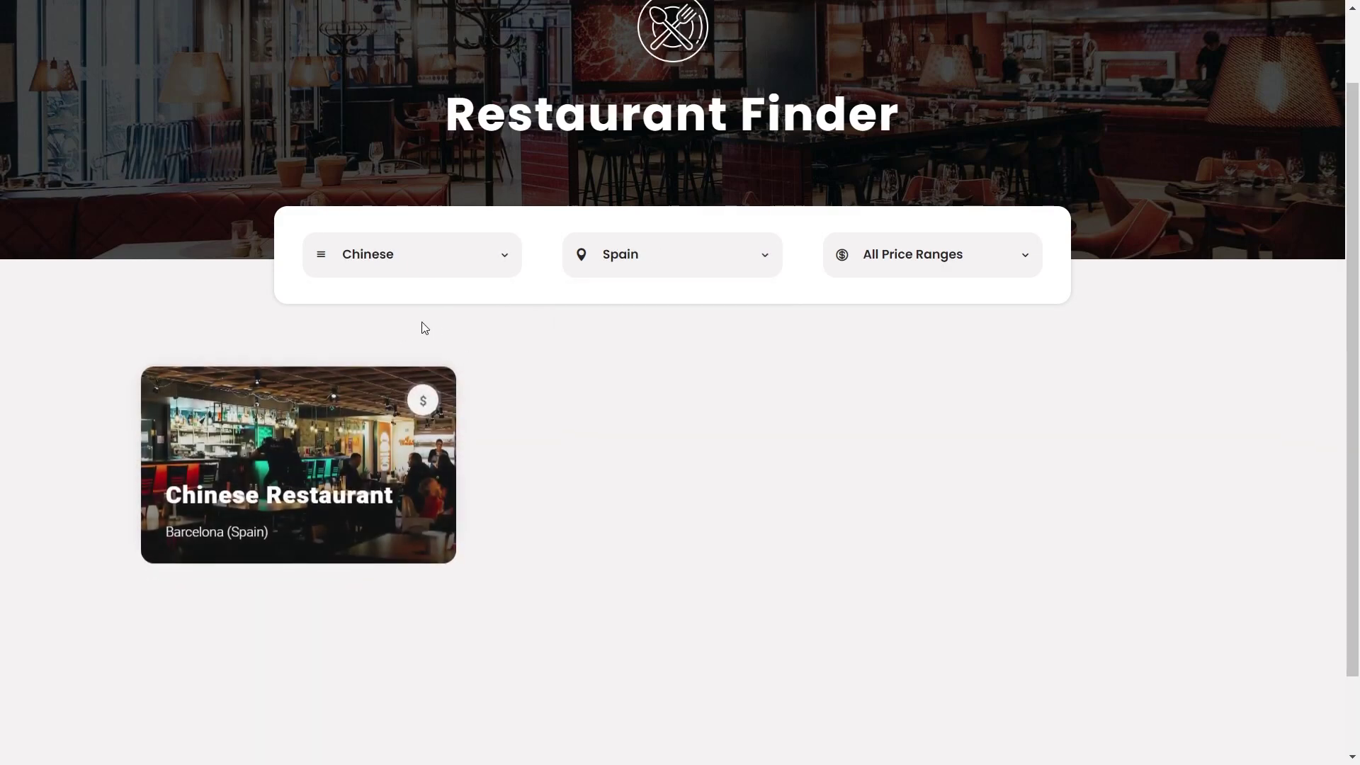